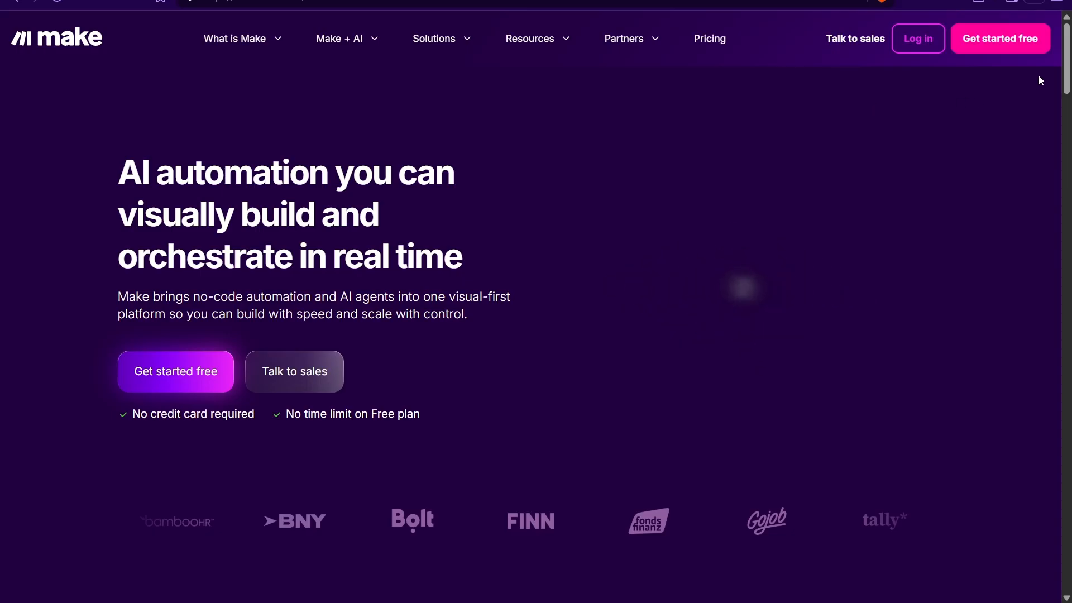
Step: Sign up for a free Make account using the Continue with Google option
click(1012, 50)
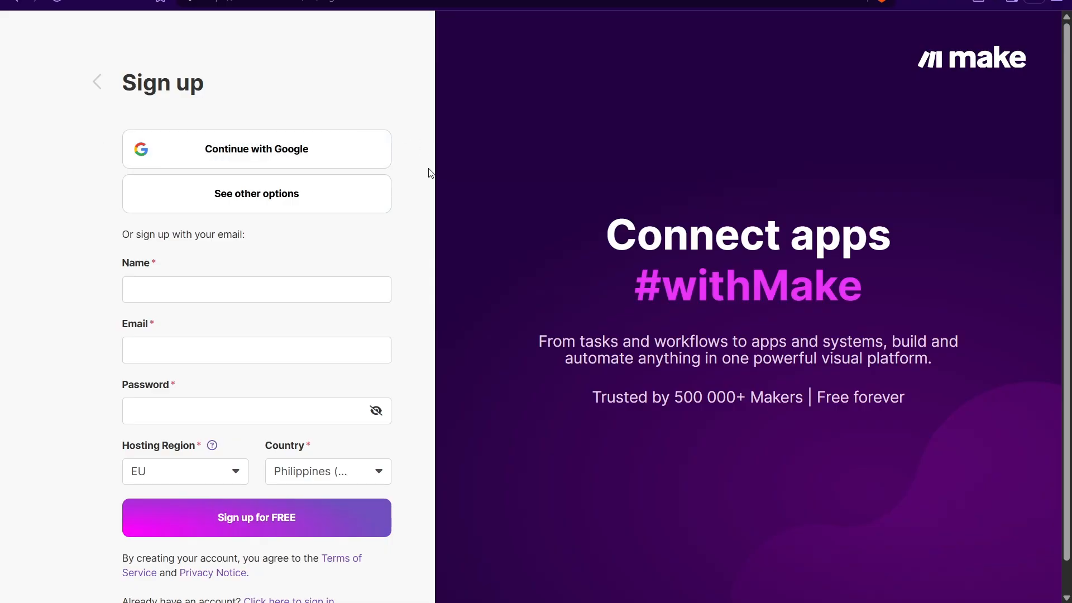
click(248, 194)
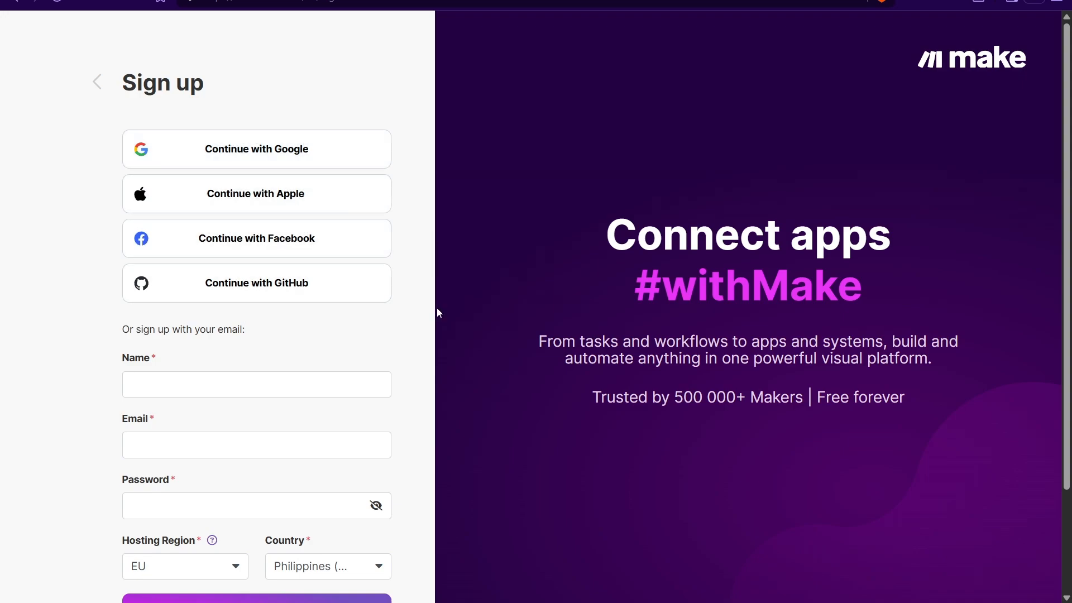
click(290, 144)
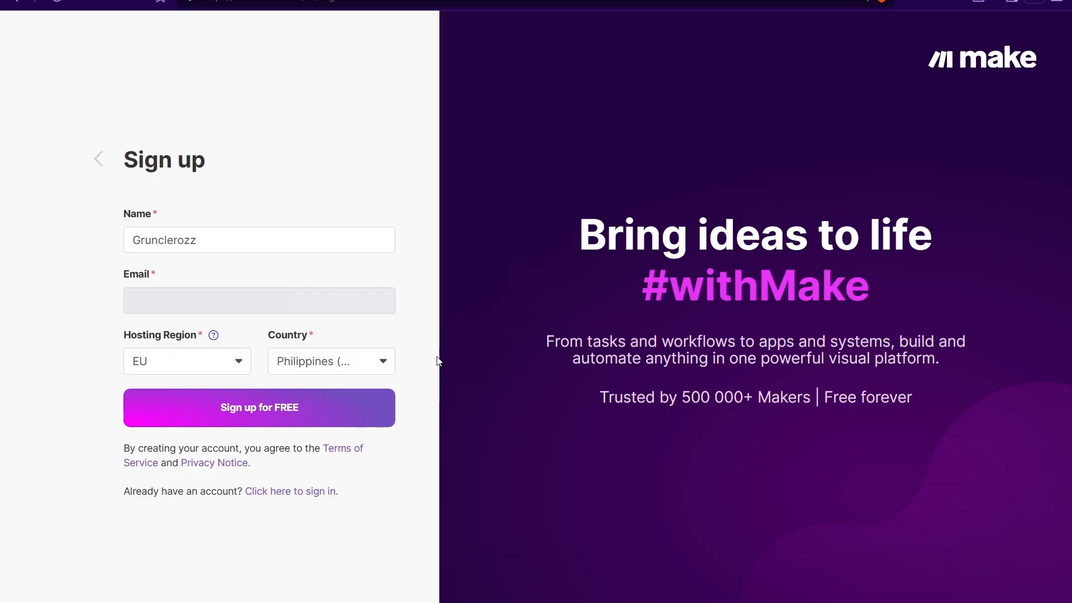
click(284, 405)
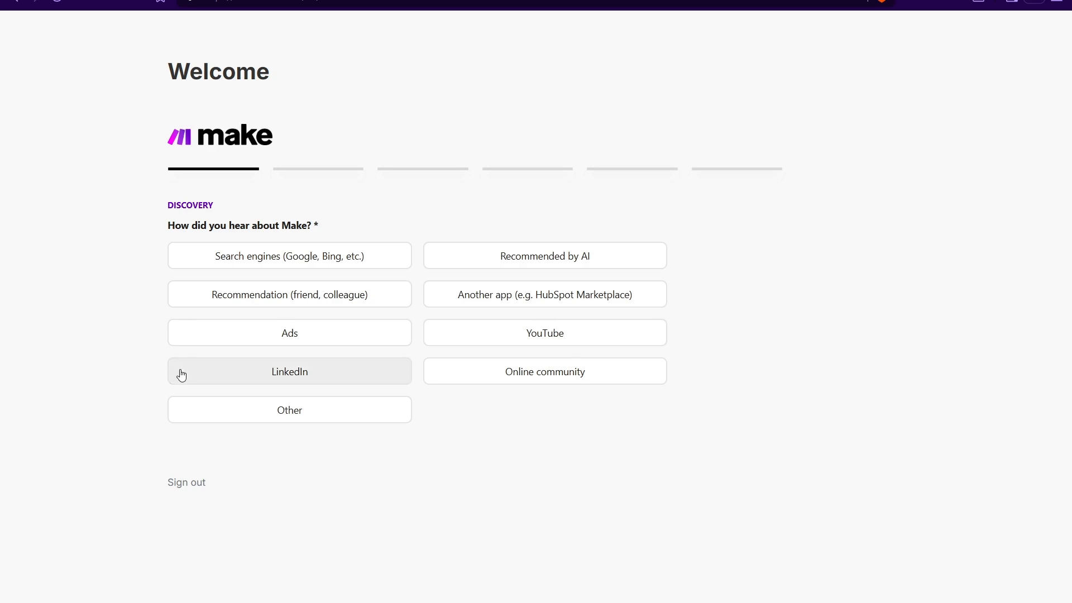
Step: Answer the onboarding questions, choosing Only Me as organization size, and finish with Get started
click(344, 418)
click(445, 278)
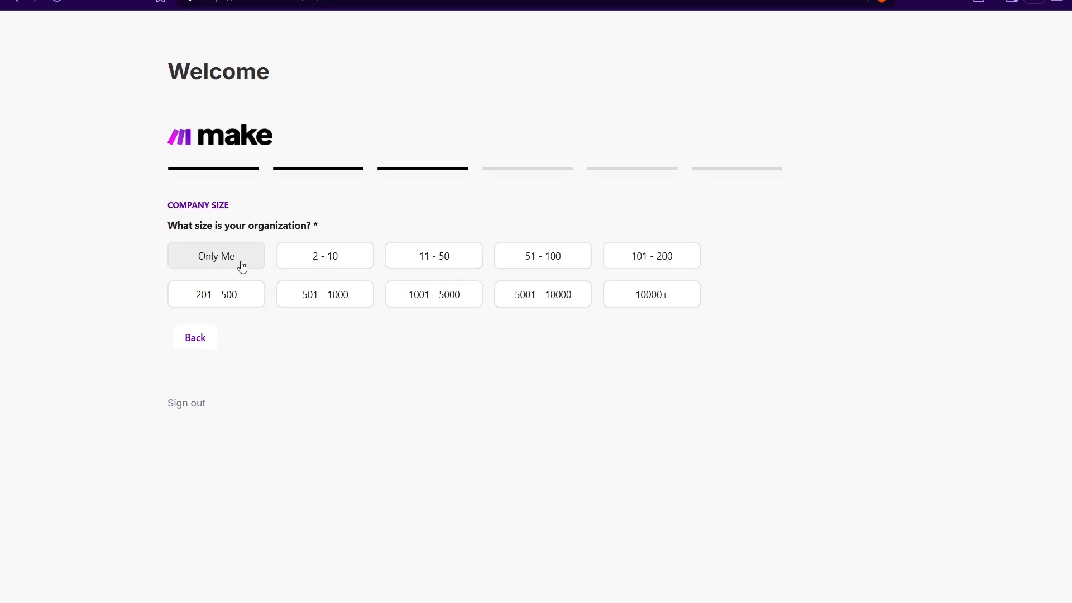
click(239, 262)
click(407, 456)
click(287, 378)
click(458, 374)
click(208, 578)
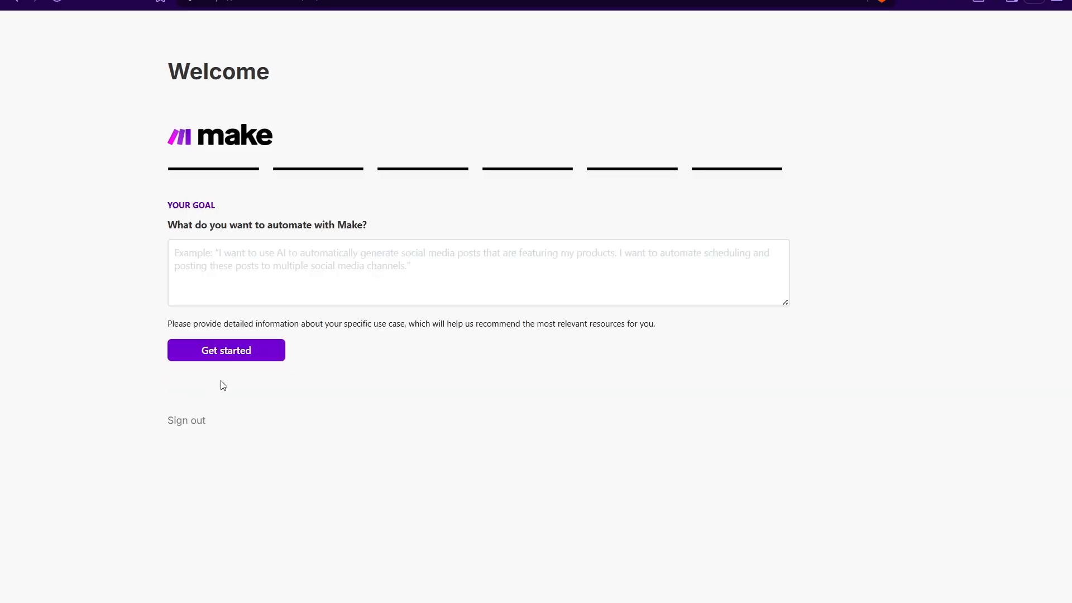
click(230, 357)
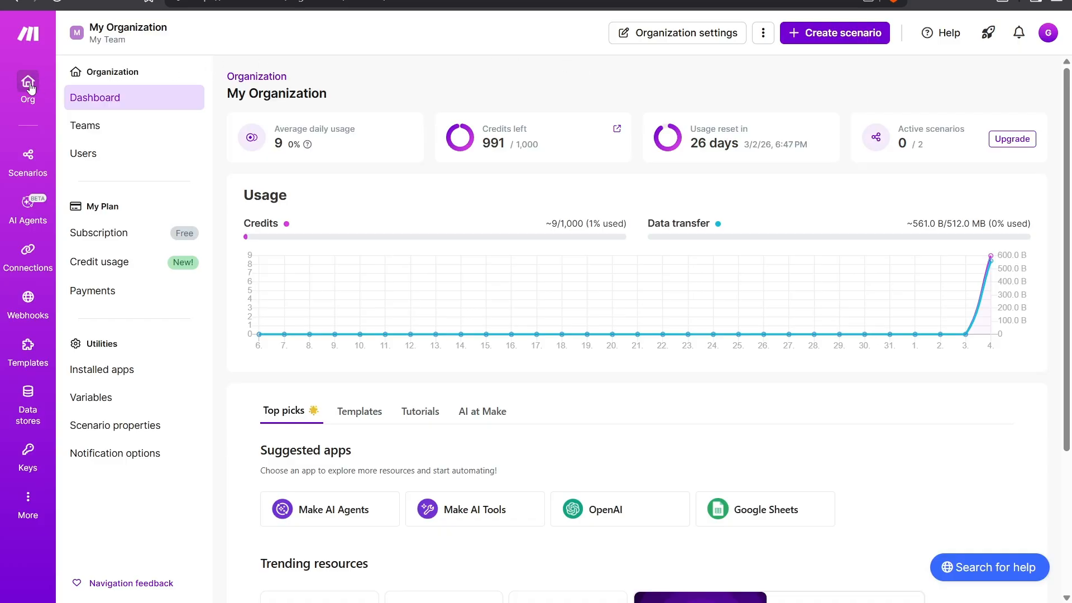
Step: Open Scenarios and browse the public templates library, then close the templates tab
click(28, 158)
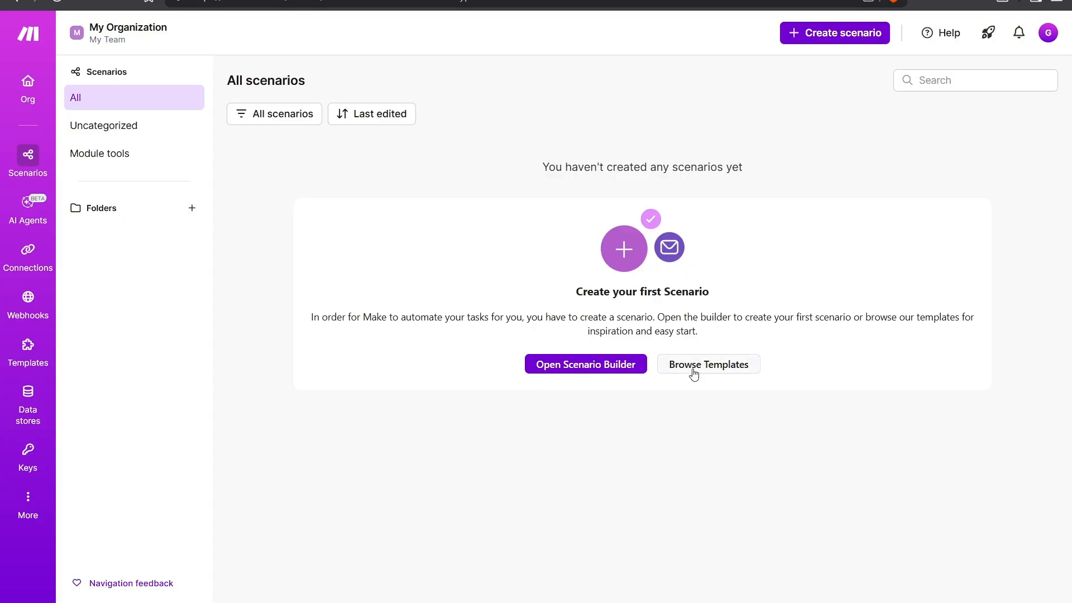
click(313, 1)
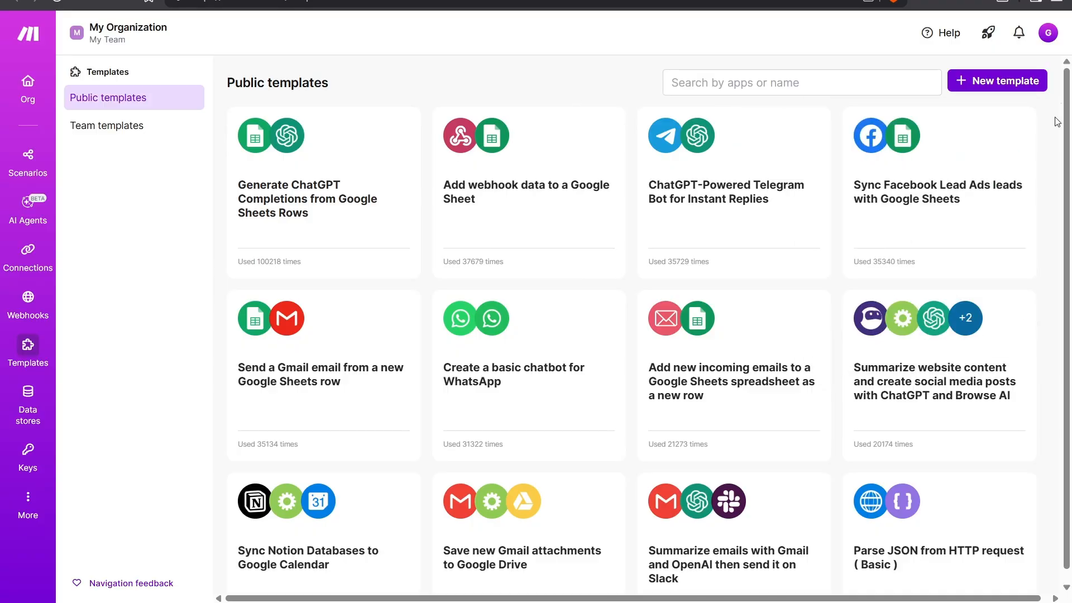
scroll(1050, 123, down, 3)
scroll(1056, 160, down, 3)
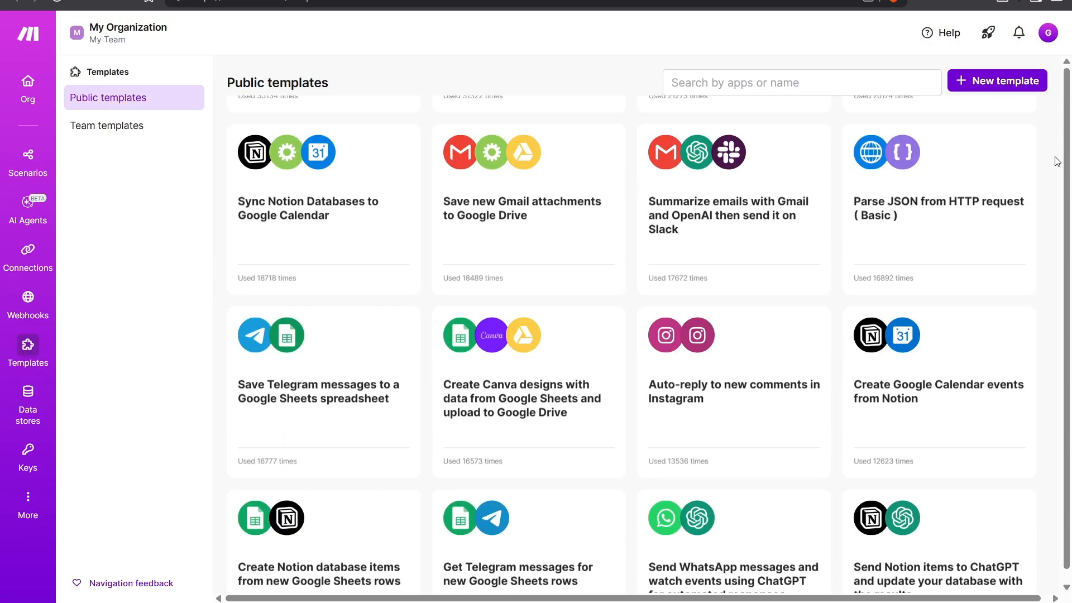
scroll(1056, 161, up, 5)
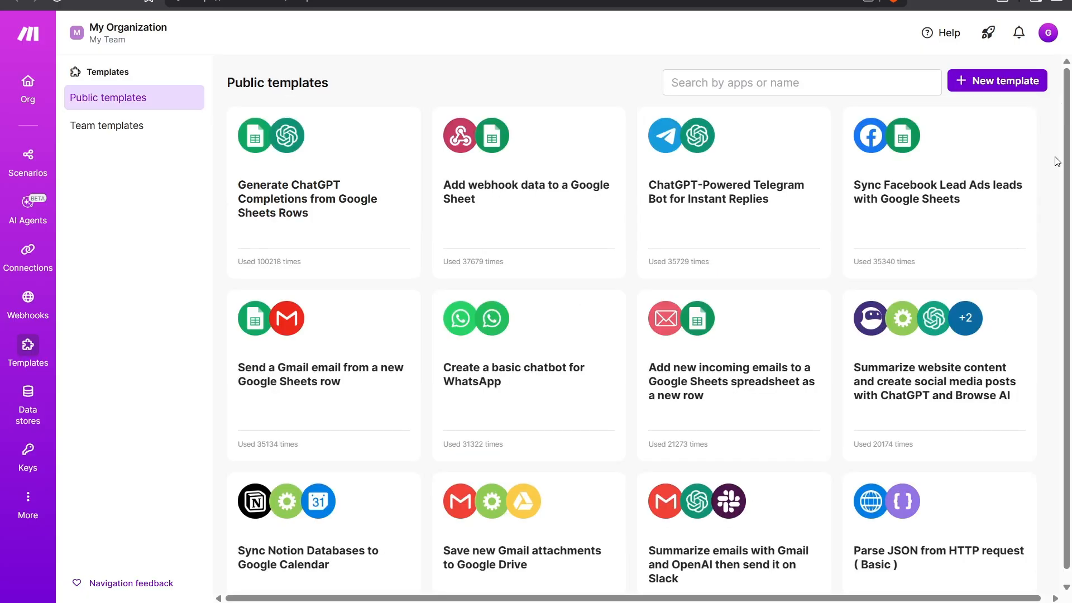
mouse_move(610, 166)
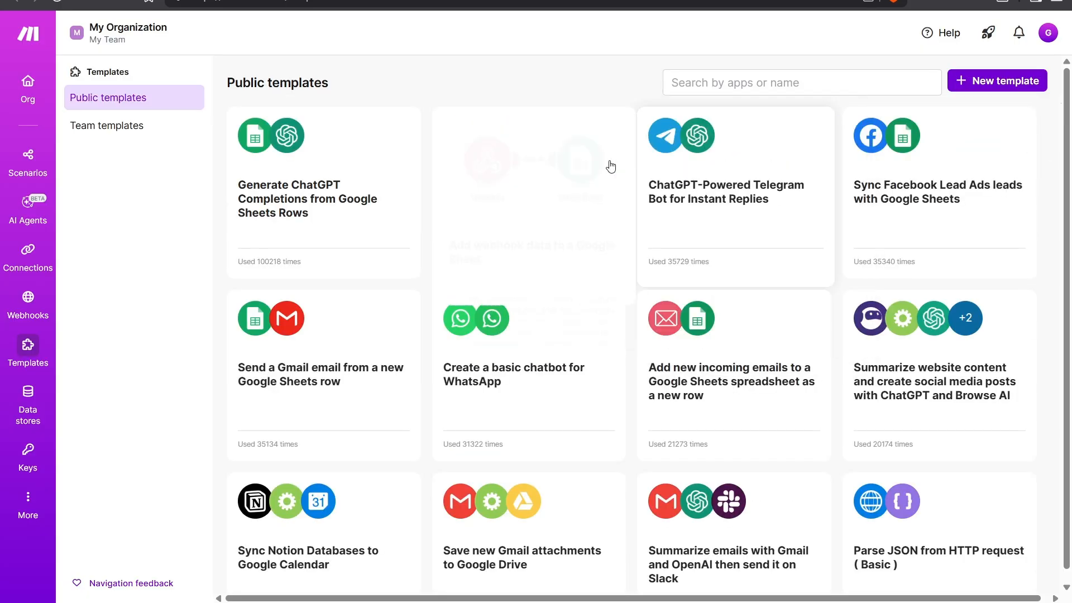
click(751, 84)
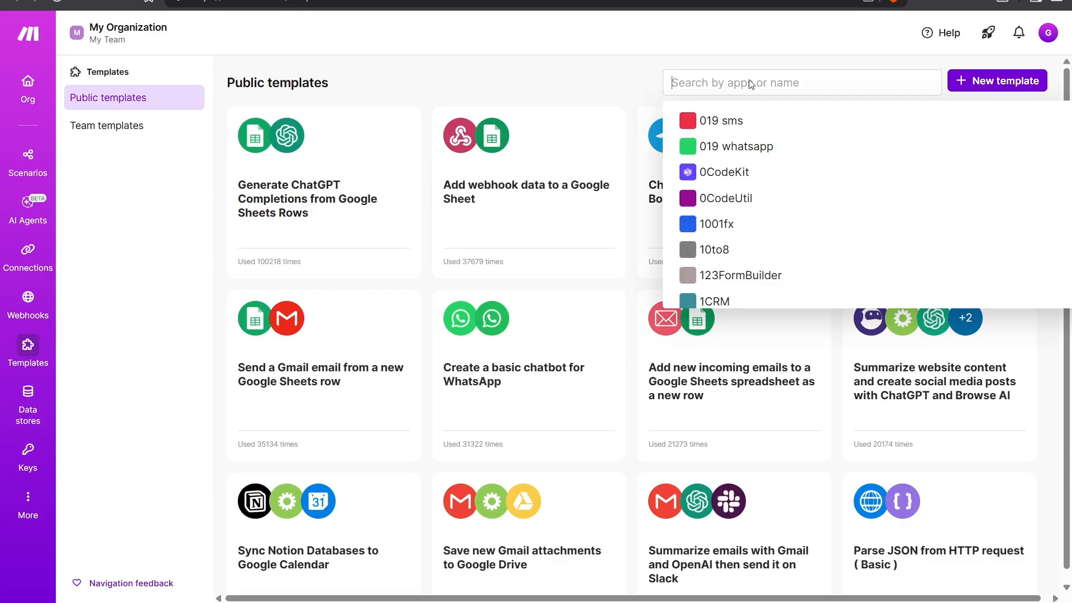
click(600, 76)
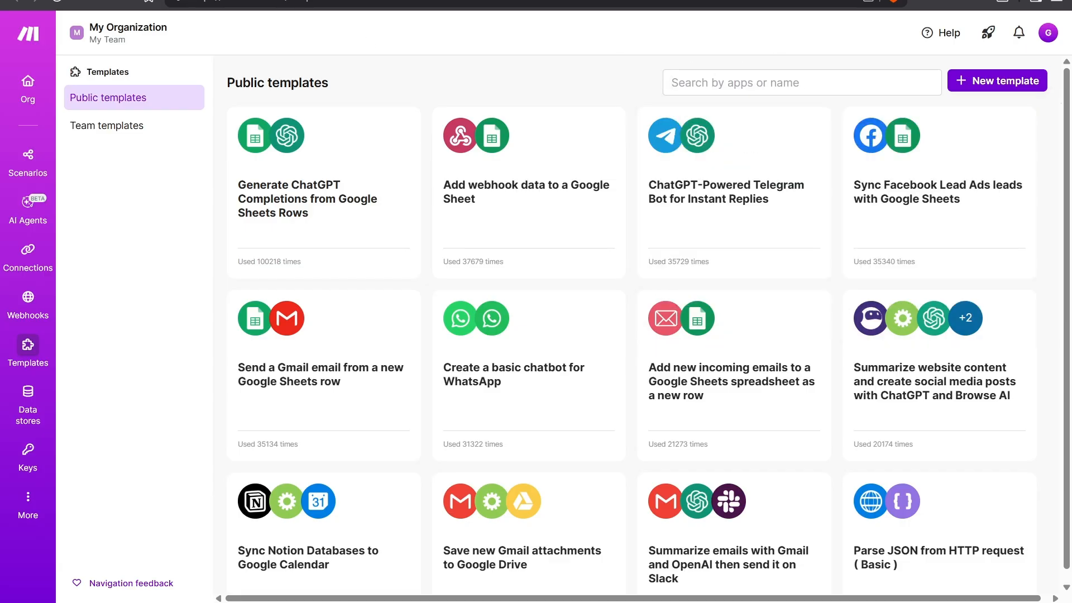
key(ctrl+w)
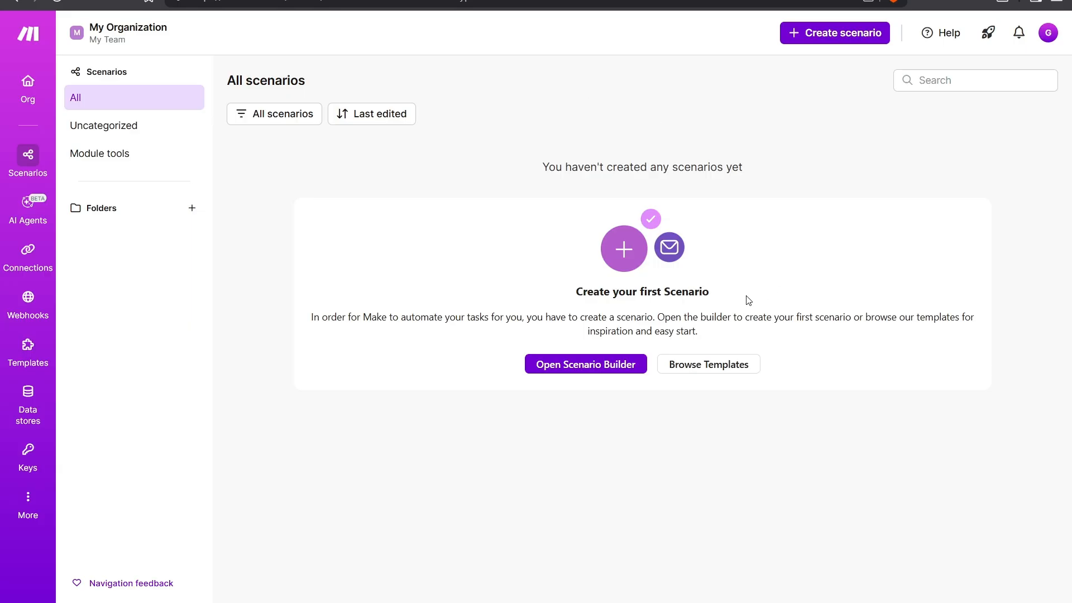
Step: Create a new scenario and add a Facebook Lead Ads Watch Leads trigger module
click(567, 369)
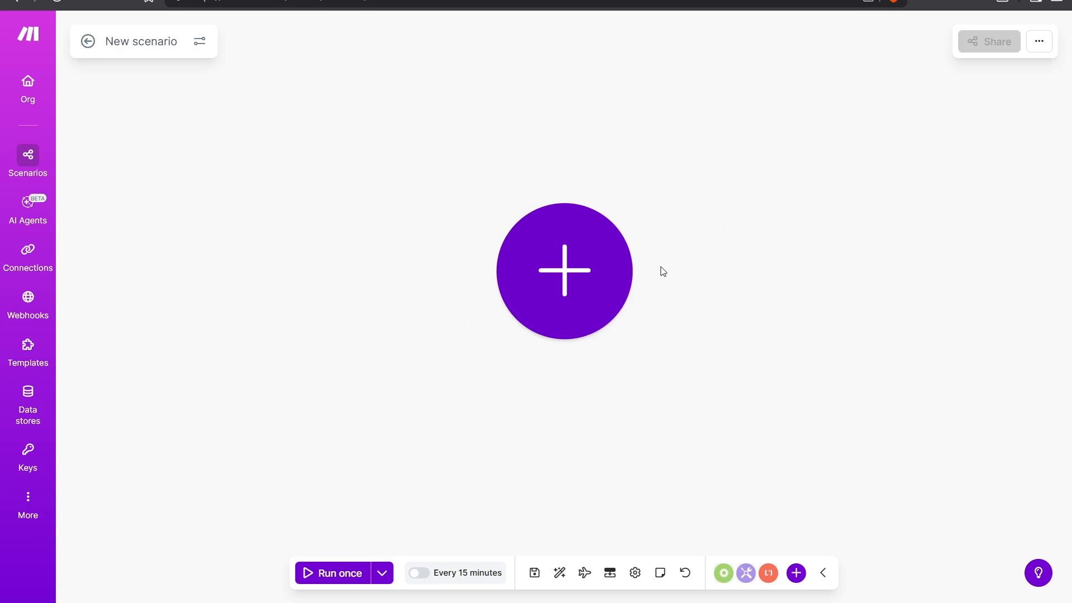
click(562, 272)
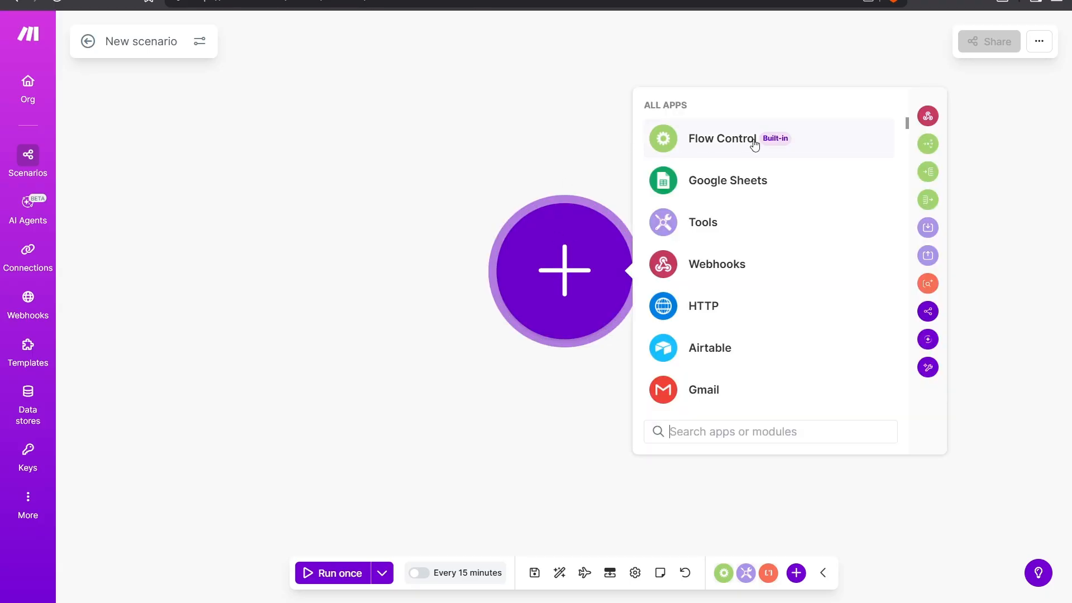
scroll(760, 190, down, 3)
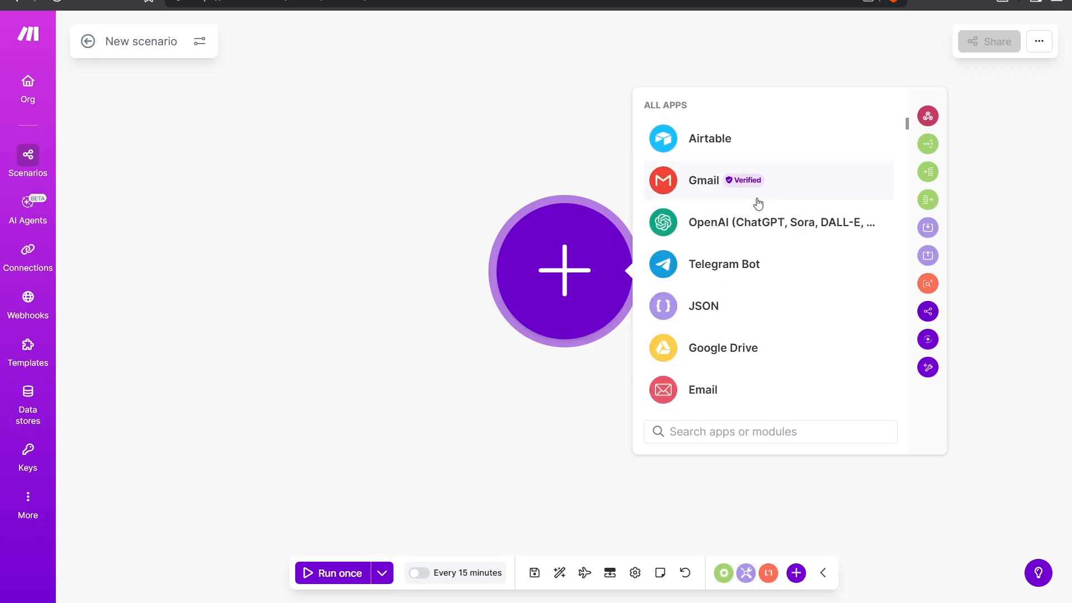
scroll(758, 207, up, 3)
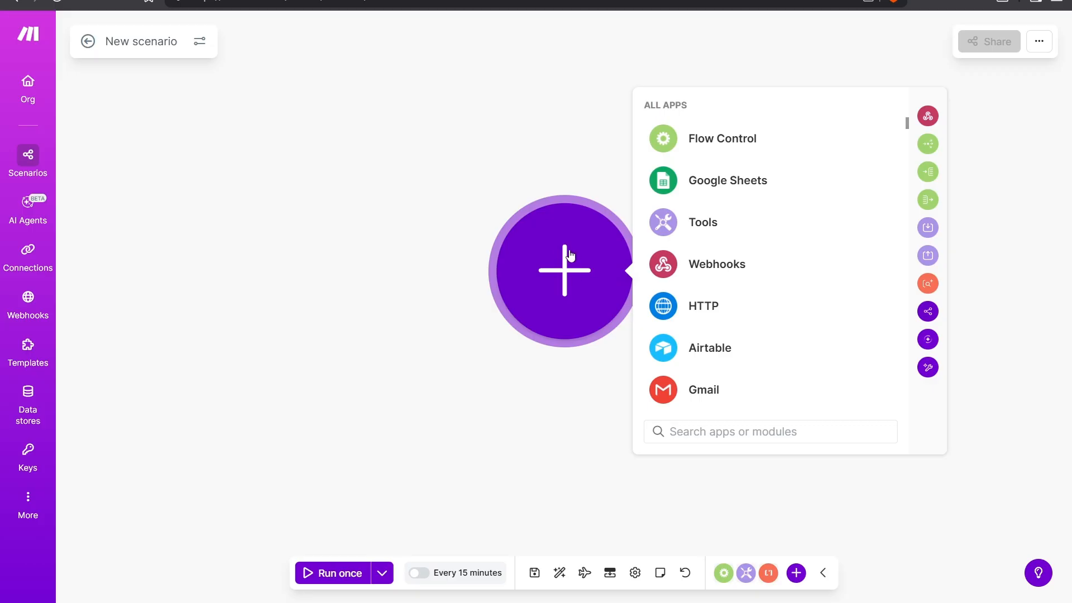
click(726, 430)
text(Facebook le)
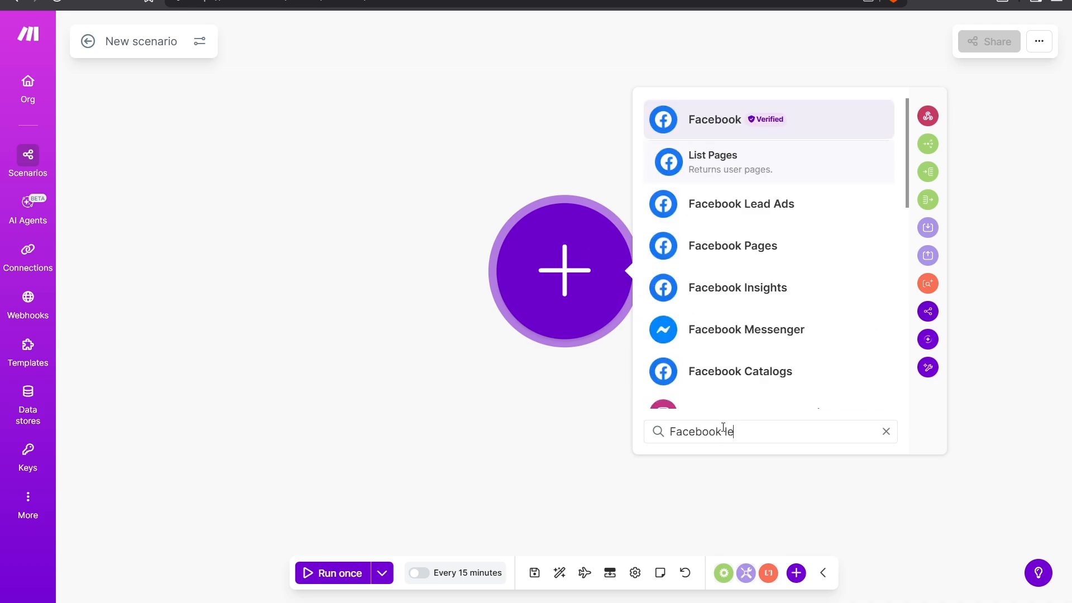
text(ad)
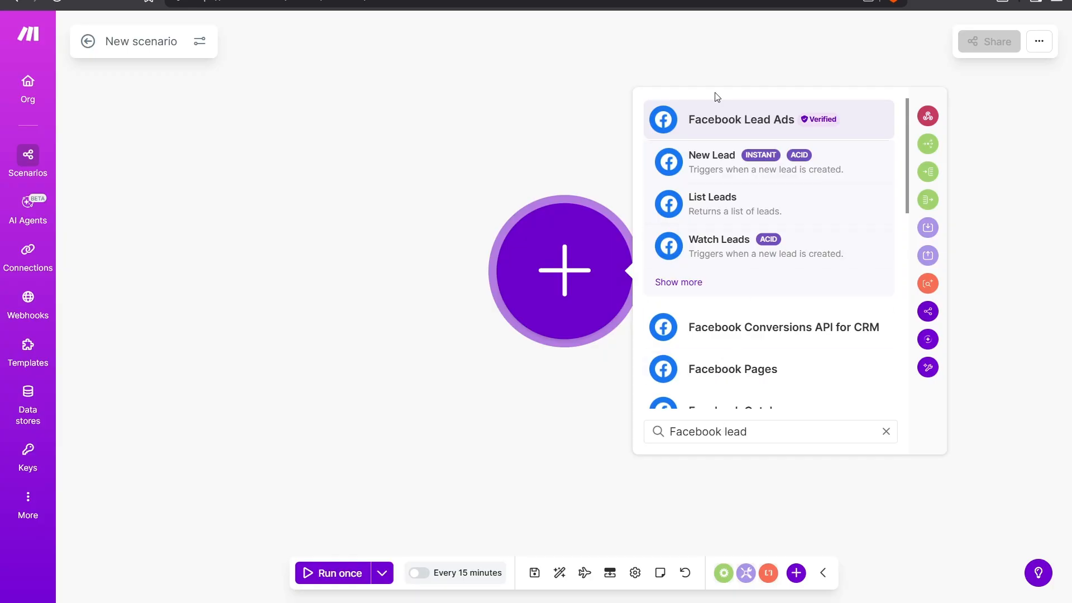
mouse_move(815, 126)
click(864, 131)
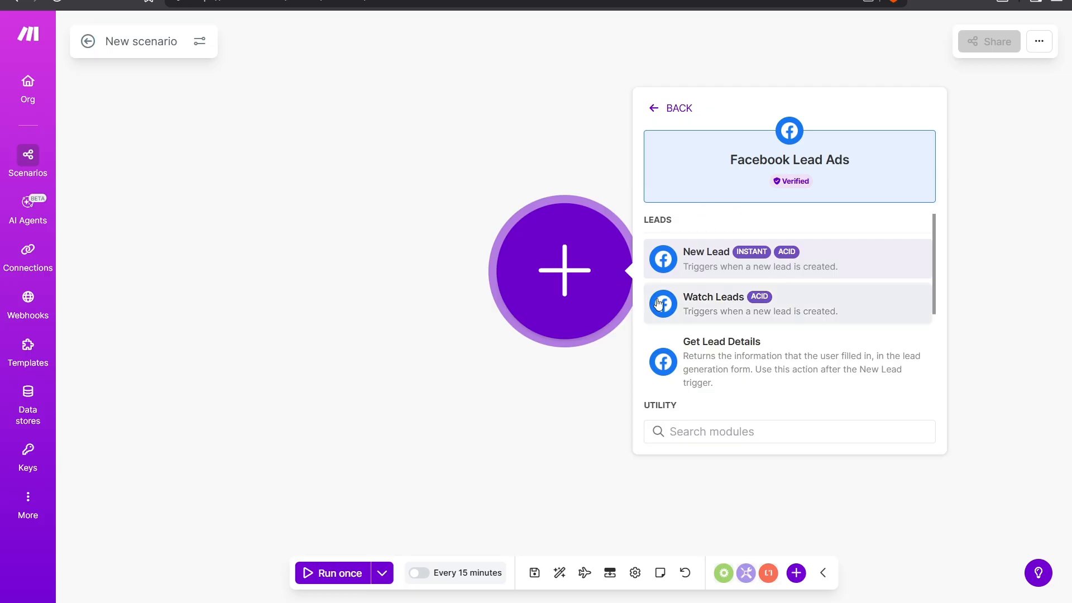
click(754, 319)
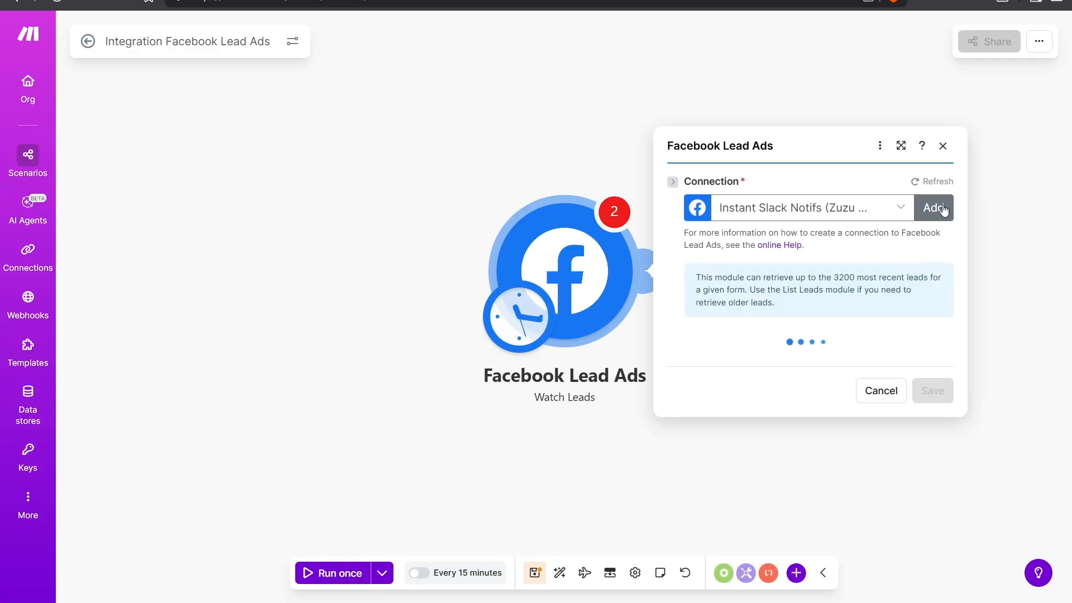
Step: Add a Facebook connection named Facebook Leads to Notion and authorize it on Facebook
click(938, 151)
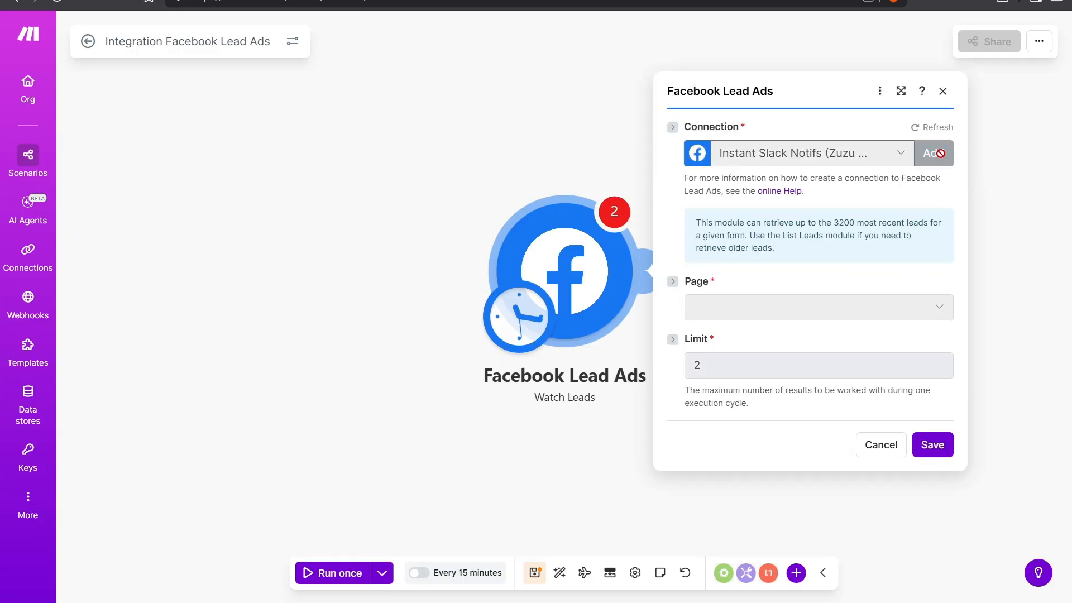
click(834, 106)
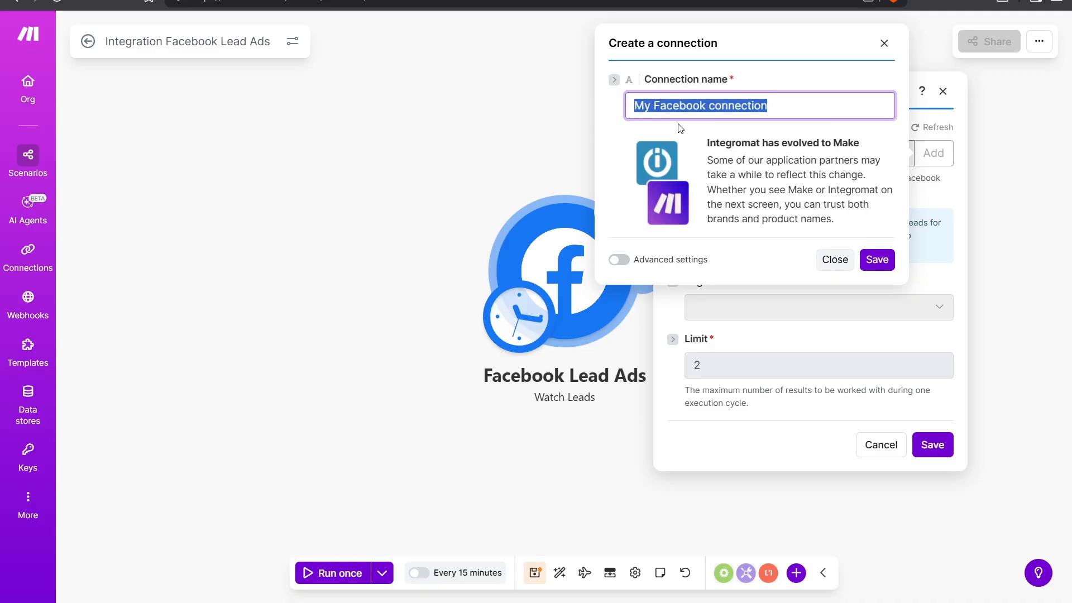
text(Facebo)
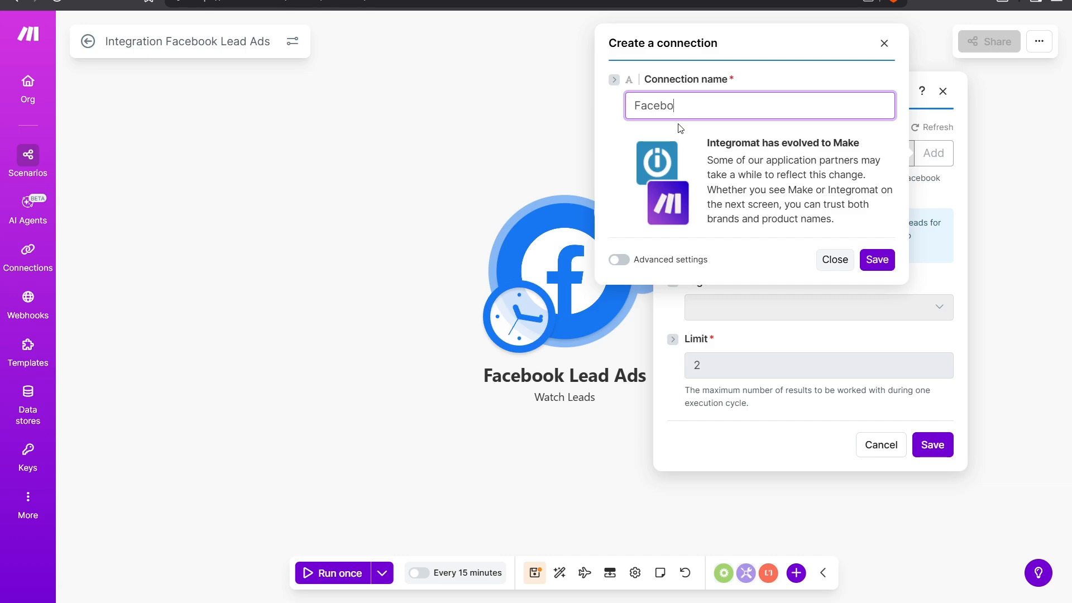
text(k Leads to Notion)
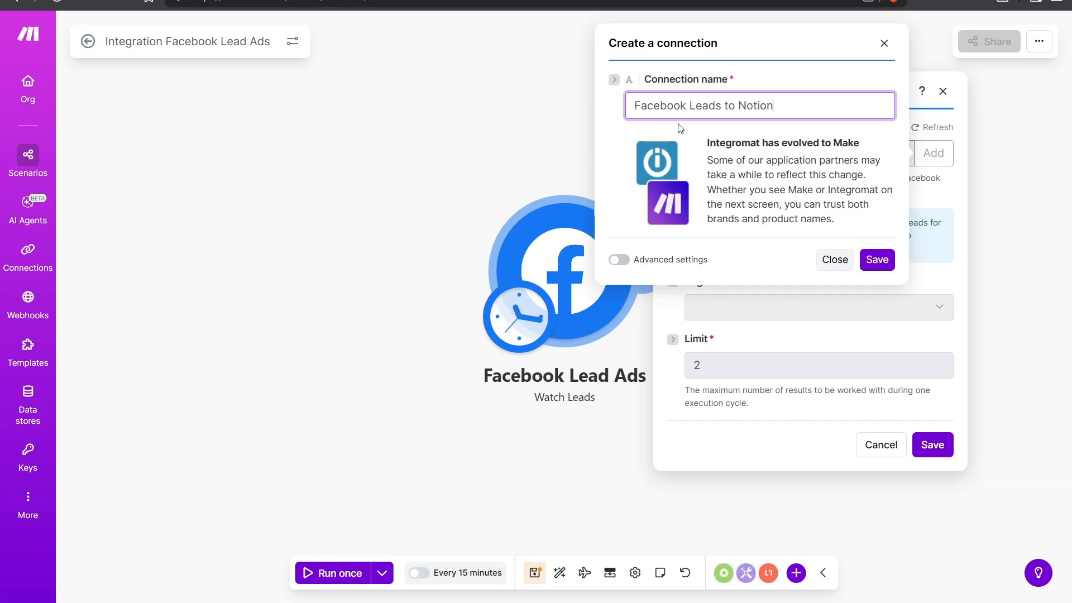
click(735, 158)
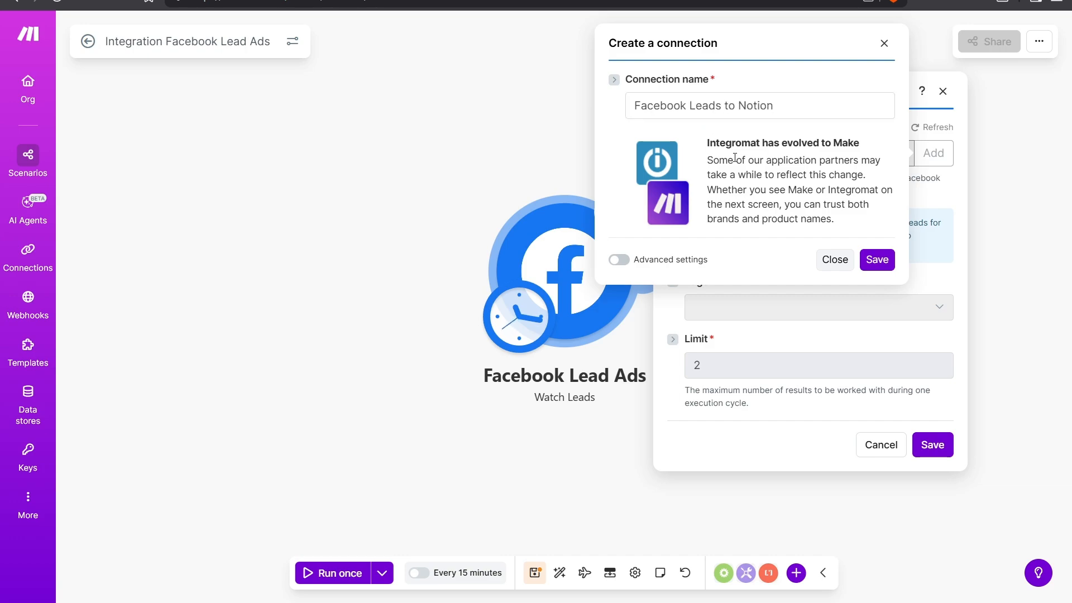
click(871, 266)
click(875, 265)
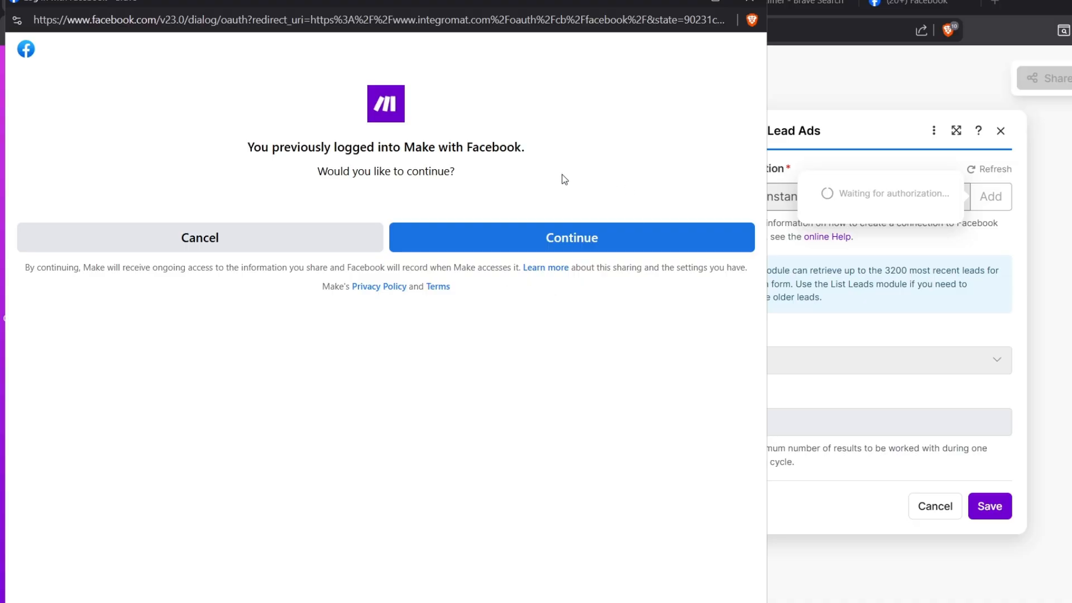
click(529, 233)
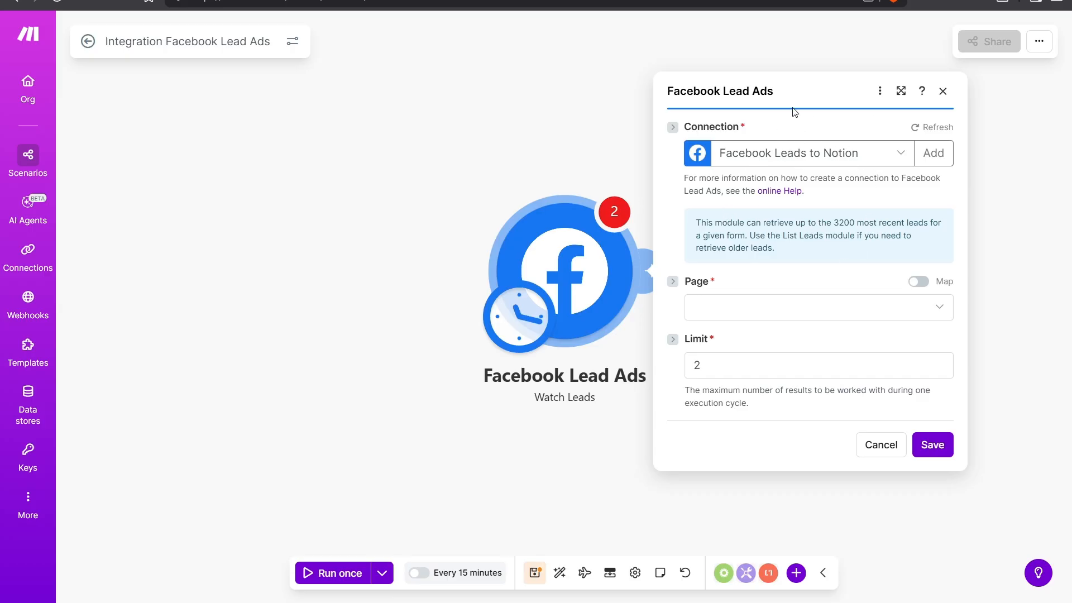
Step: Select the Facebook page and the form Untitled form 11/12/25, 2:03 AM for the trigger
click(940, 310)
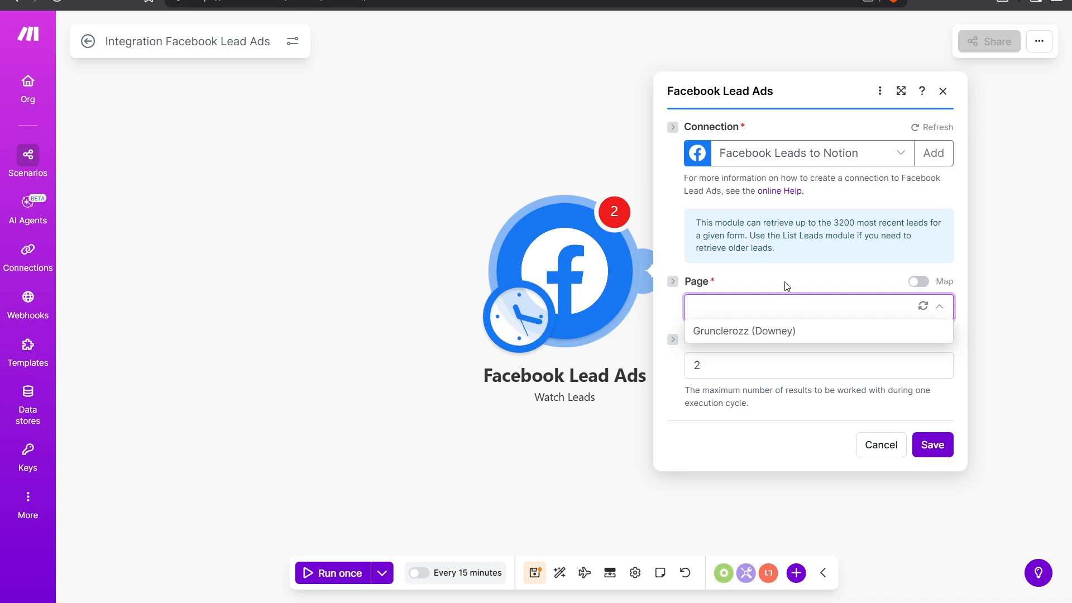
click(754, 336)
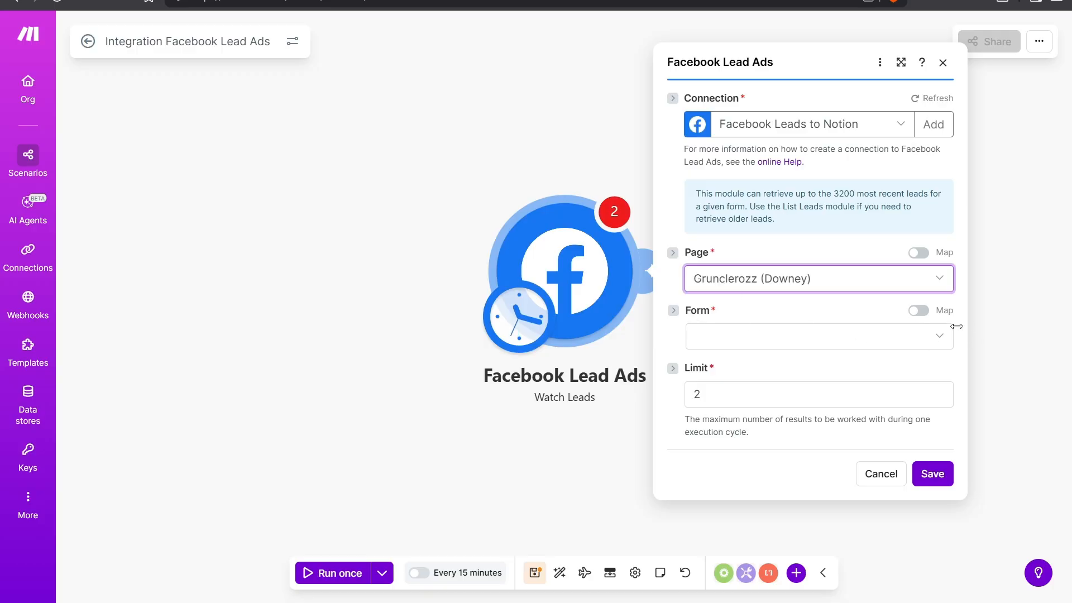
click(941, 341)
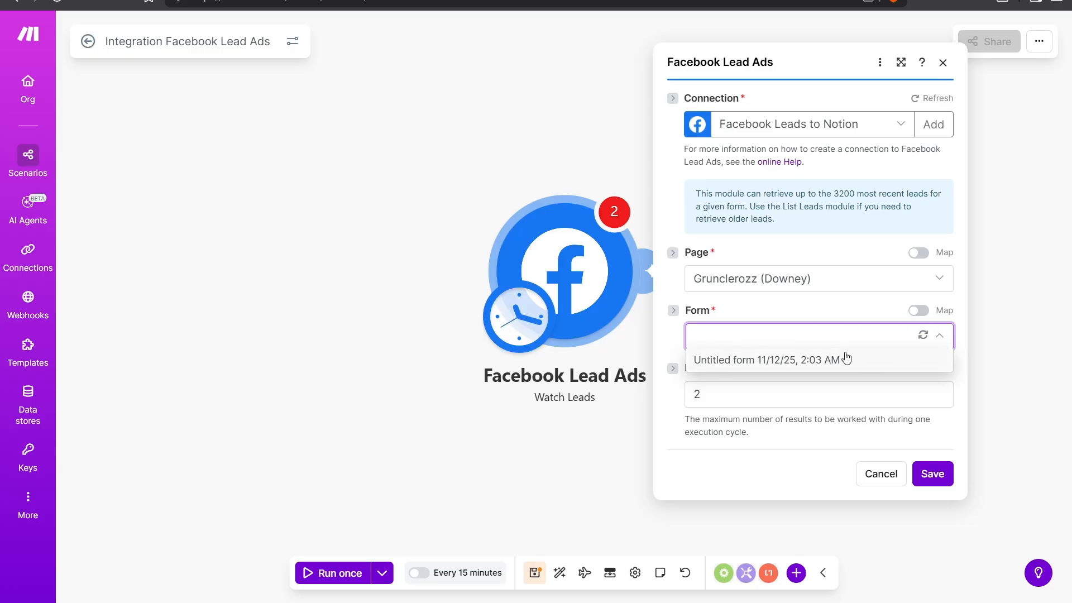
click(784, 361)
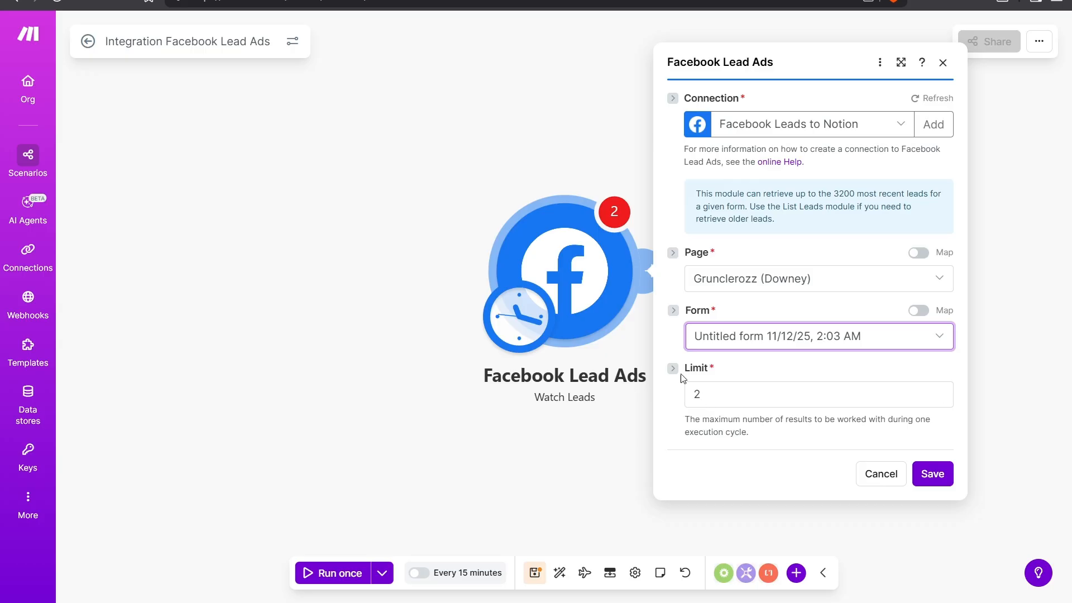
click(732, 395)
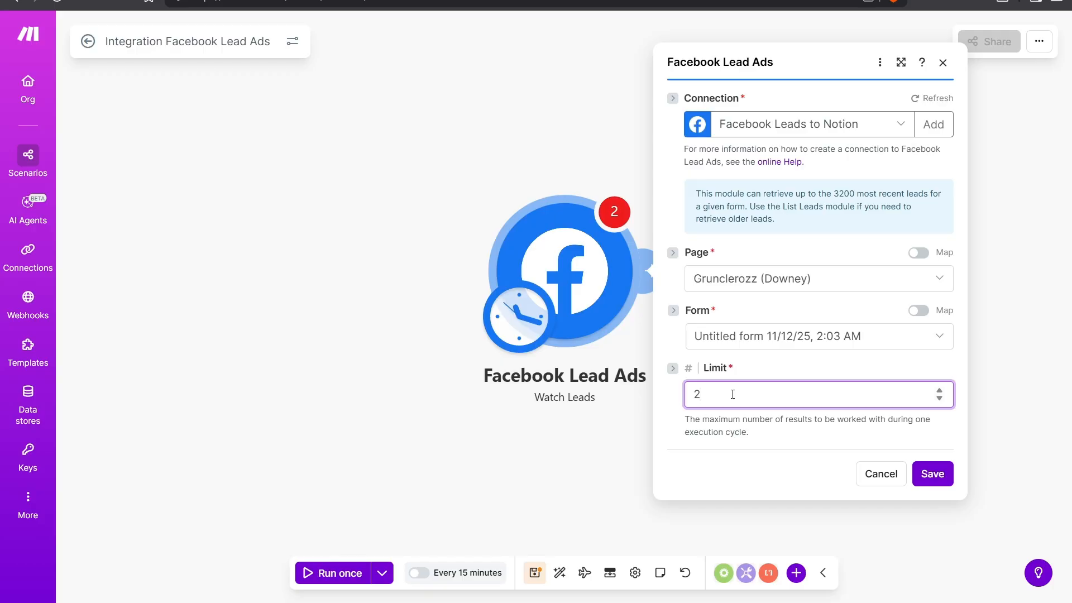
Step: Set the trigger's limit to 2 and save the Watch Leads module
drag(725, 396, 692, 395)
text(5)
key(BackSpace)
text(2)
click(729, 420)
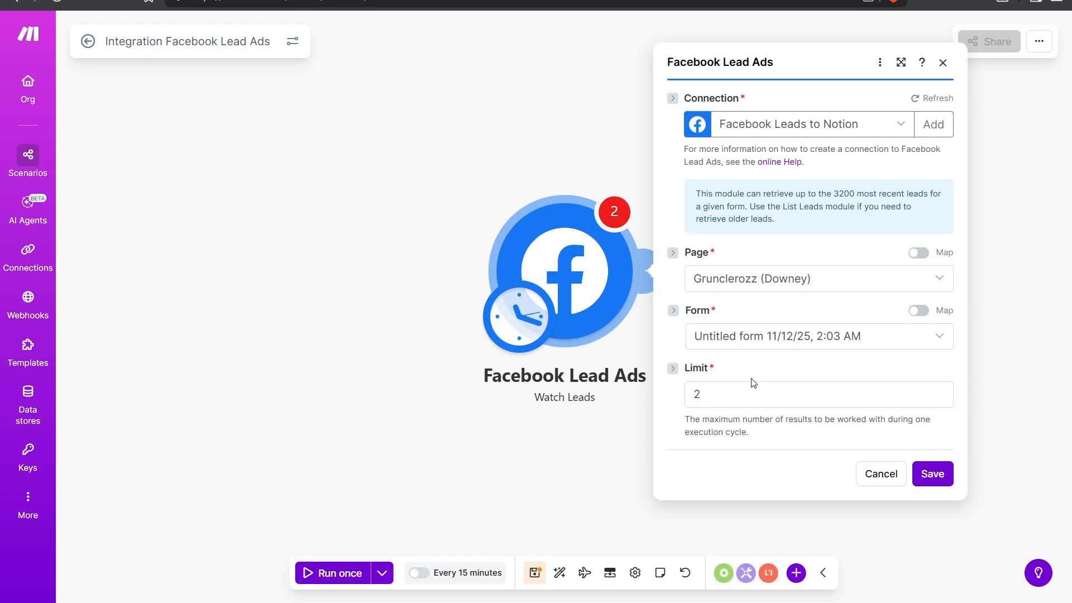
click(938, 481)
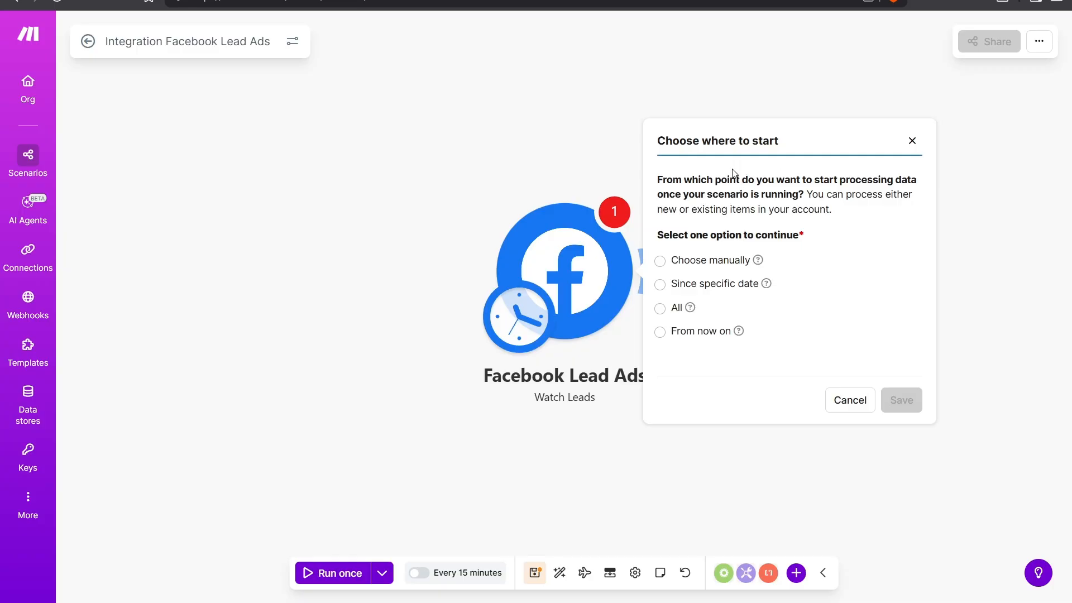
Step: Choose to start processing leads from now on and save the starting point
click(661, 260)
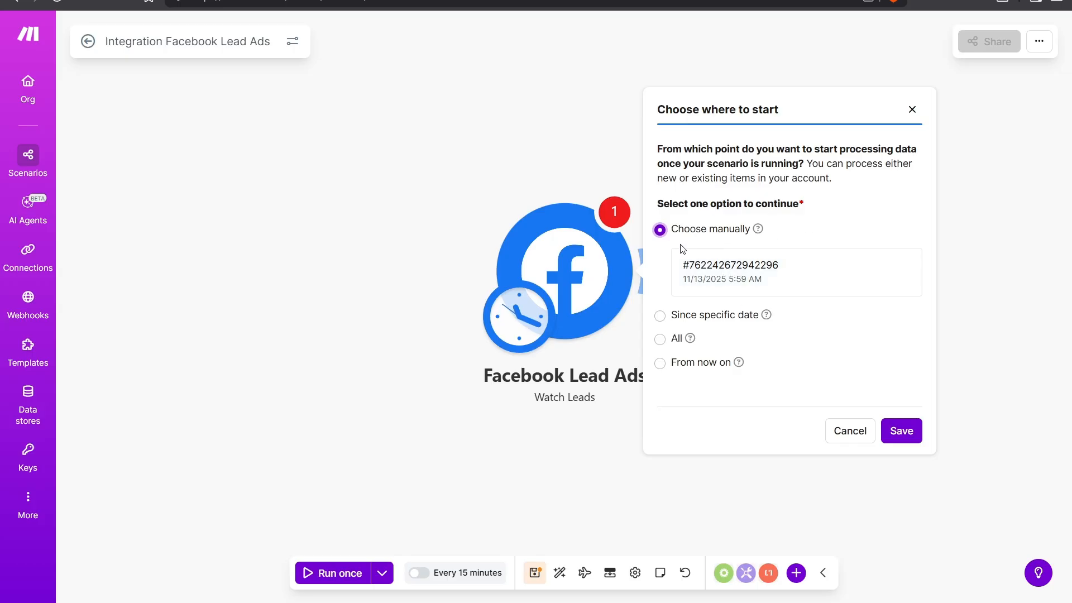
click(661, 363)
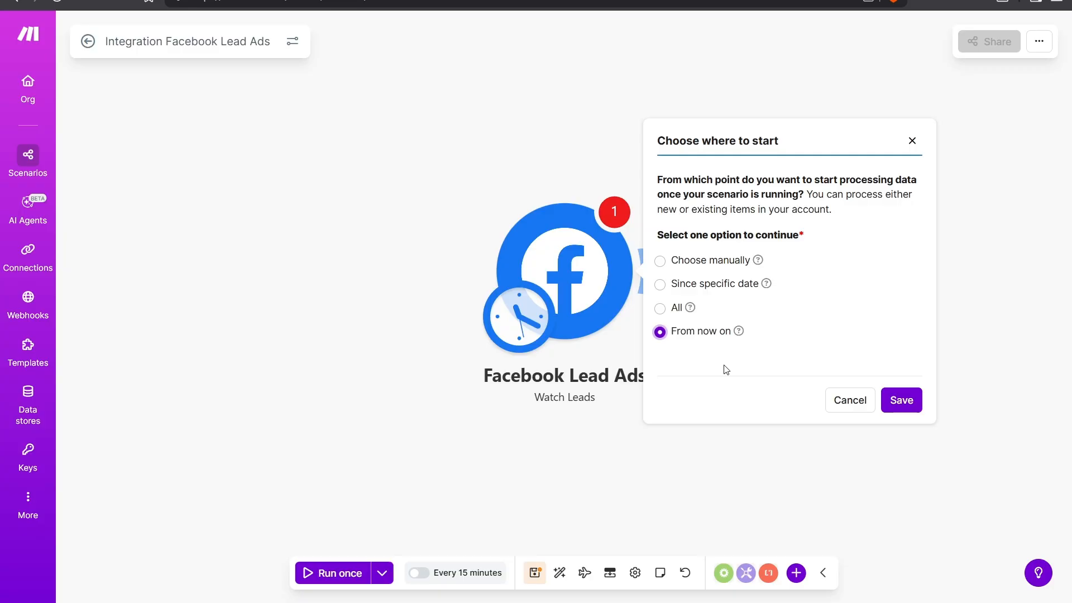
click(910, 401)
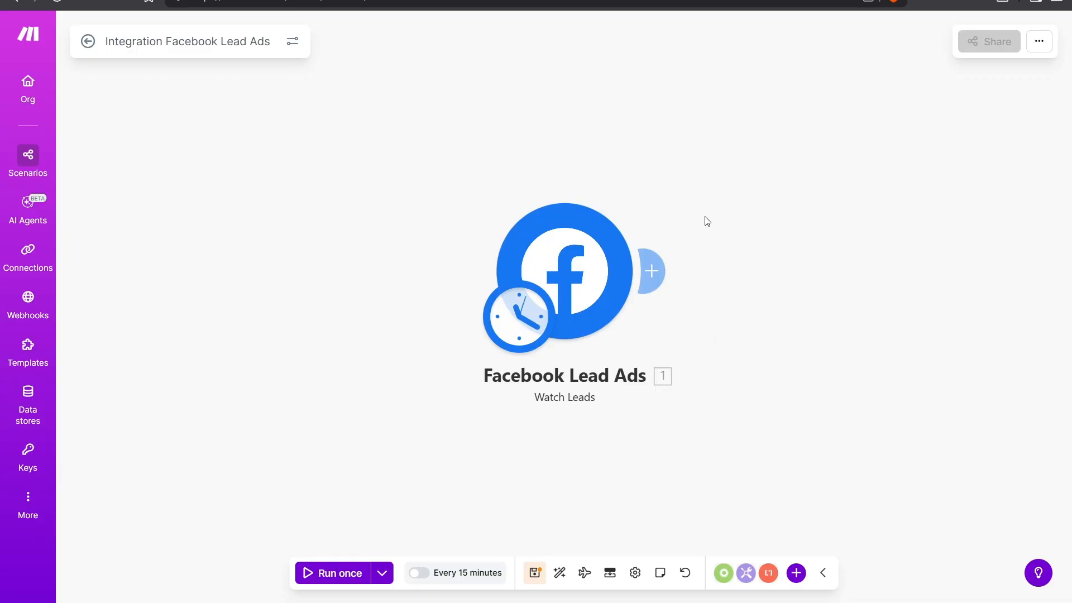
Step: Add a new module after the trigger and open the Notion app from the app search
click(655, 270)
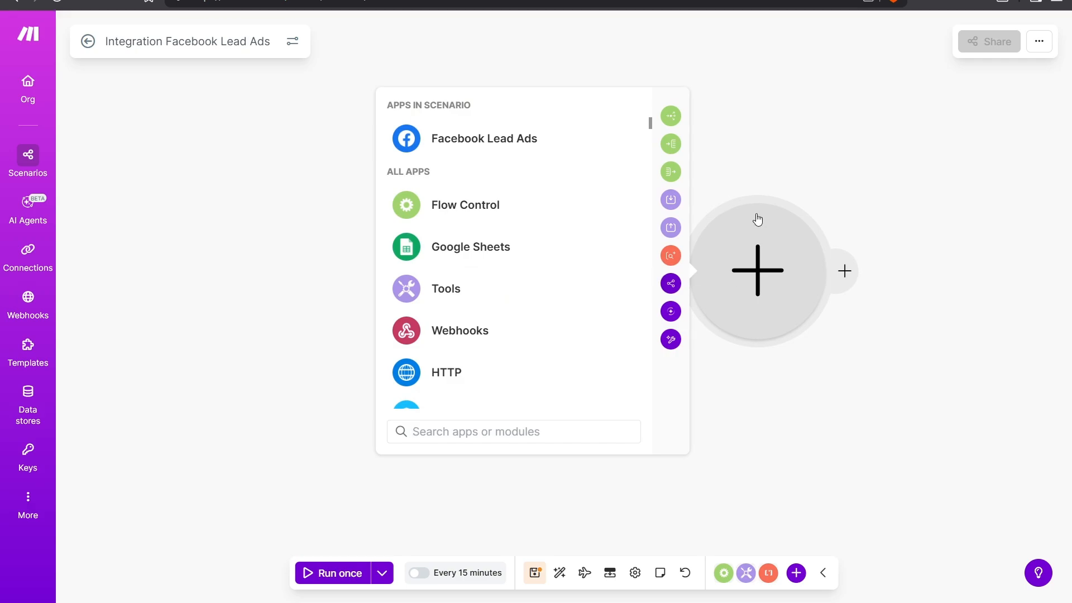
click(466, 430)
text(Notion)
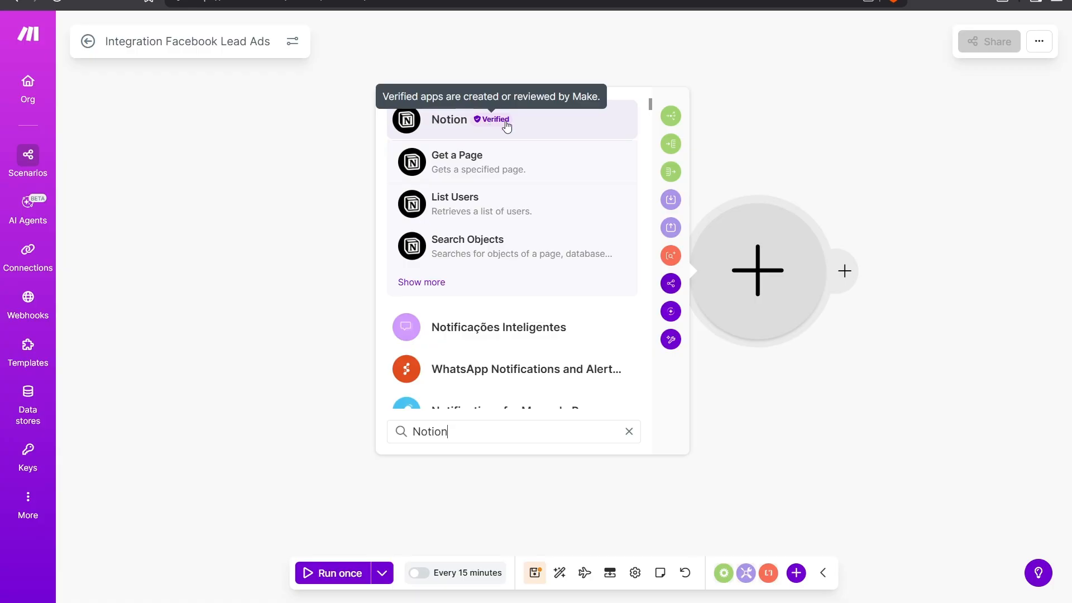
click(580, 128)
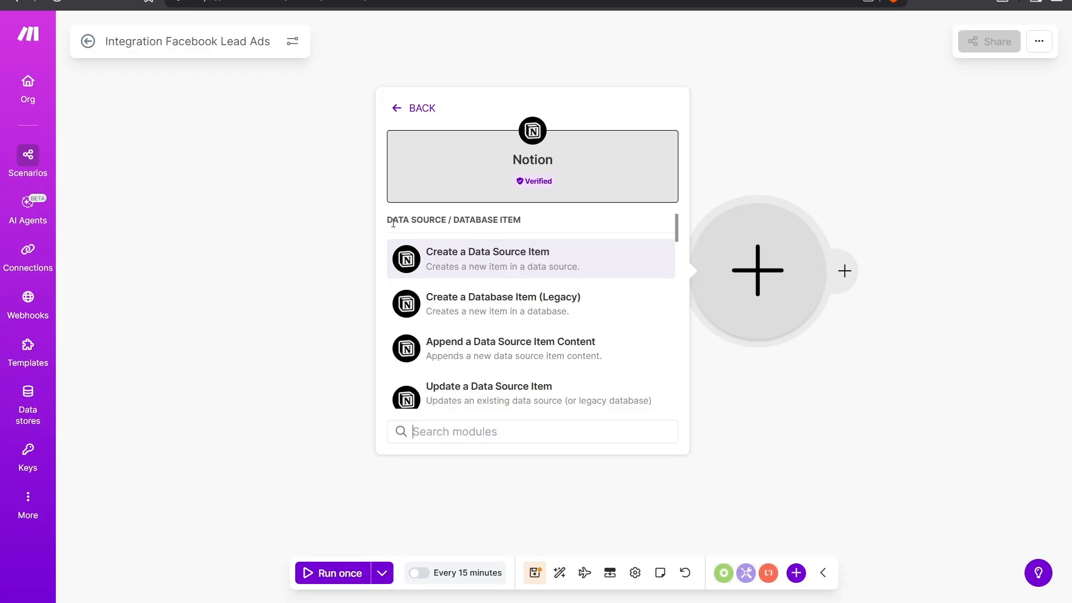
Step: Browse the Notion modules and add Create a Database Item (Legacy)
drag(393, 223, 522, 219)
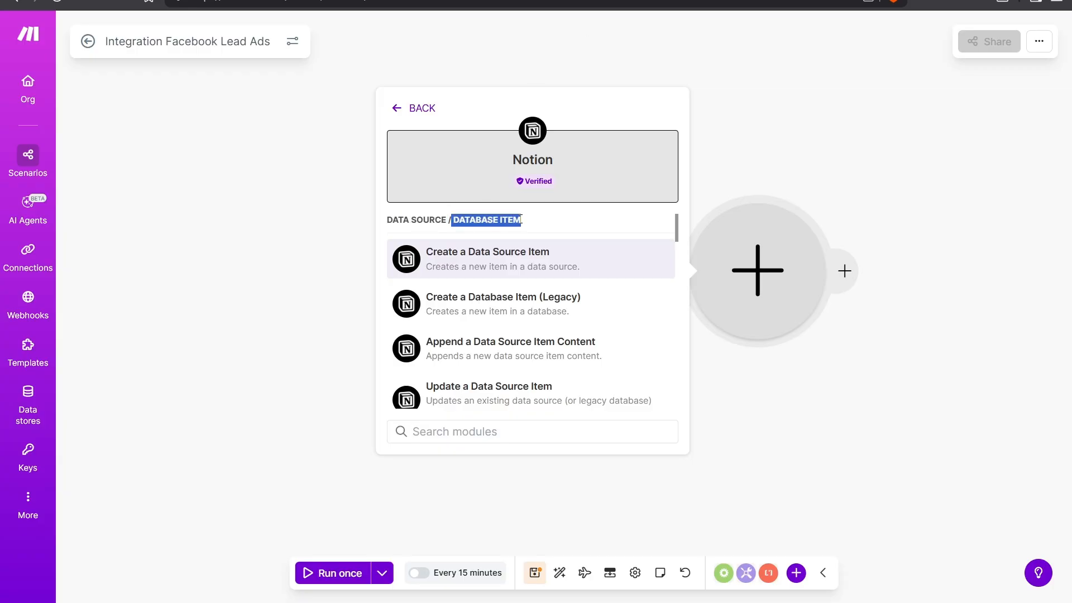
click(537, 226)
scroll(578, 300, down, 2)
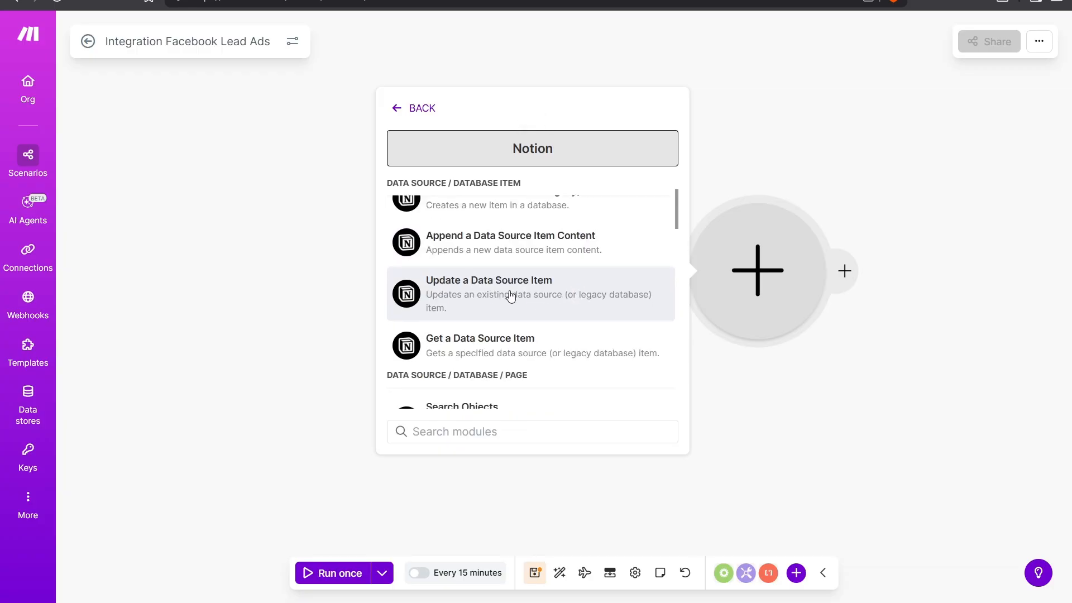
scroll(567, 290, up, 2)
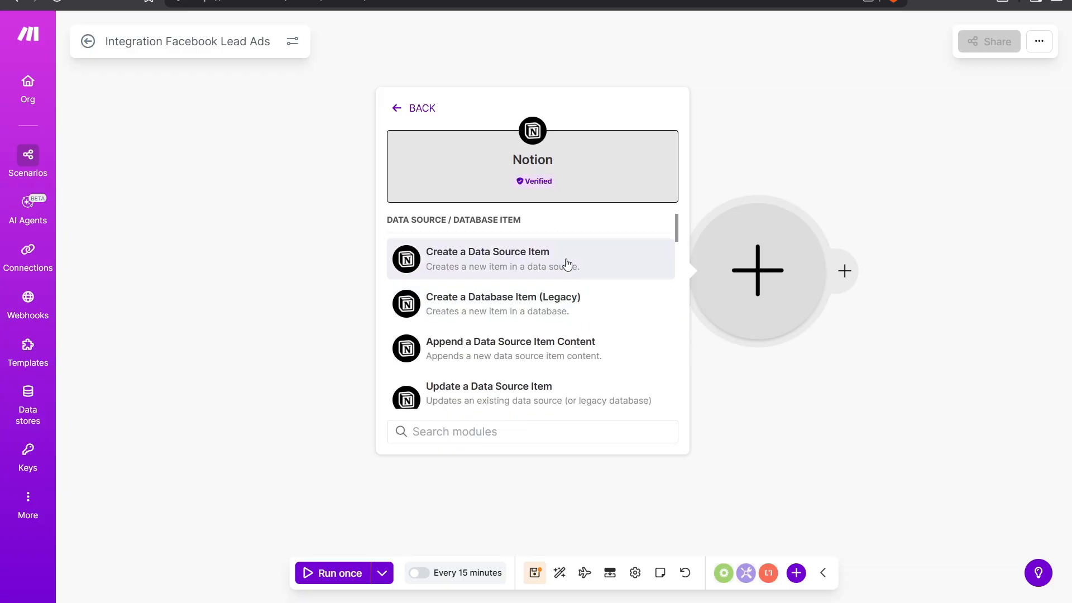
scroll(550, 268, down, 3)
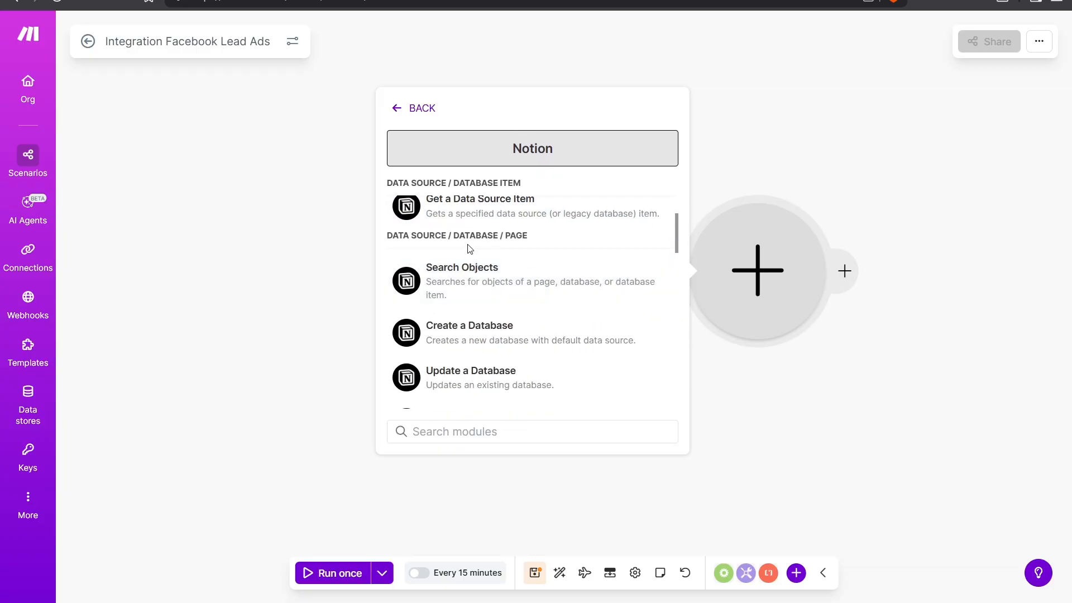
scroll(447, 260, down, 1)
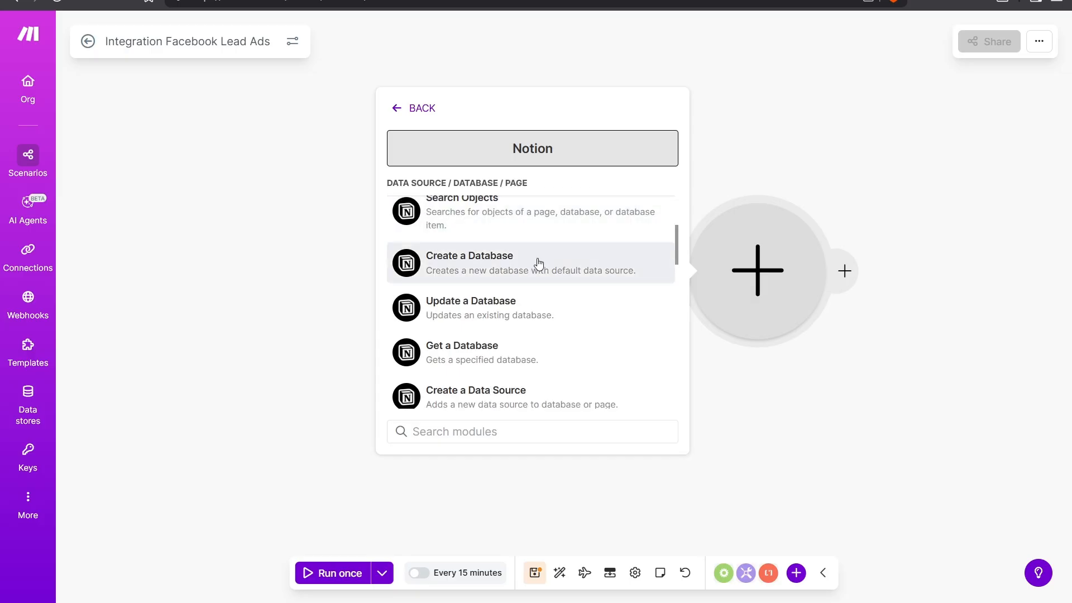
scroll(545, 262, down, 1)
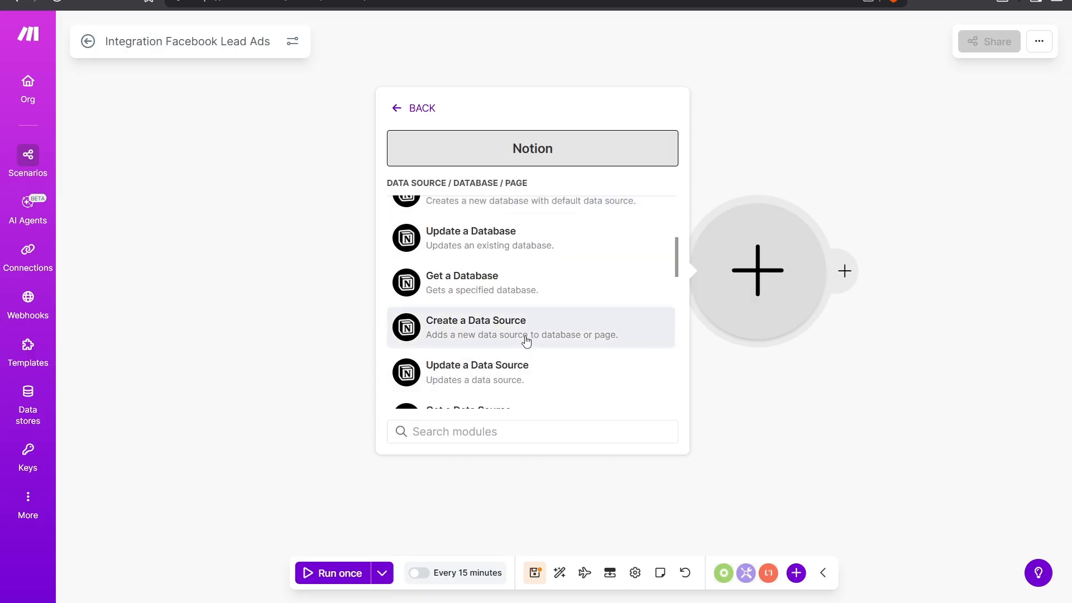
scroll(527, 340, down, 1)
scroll(526, 340, down, 2)
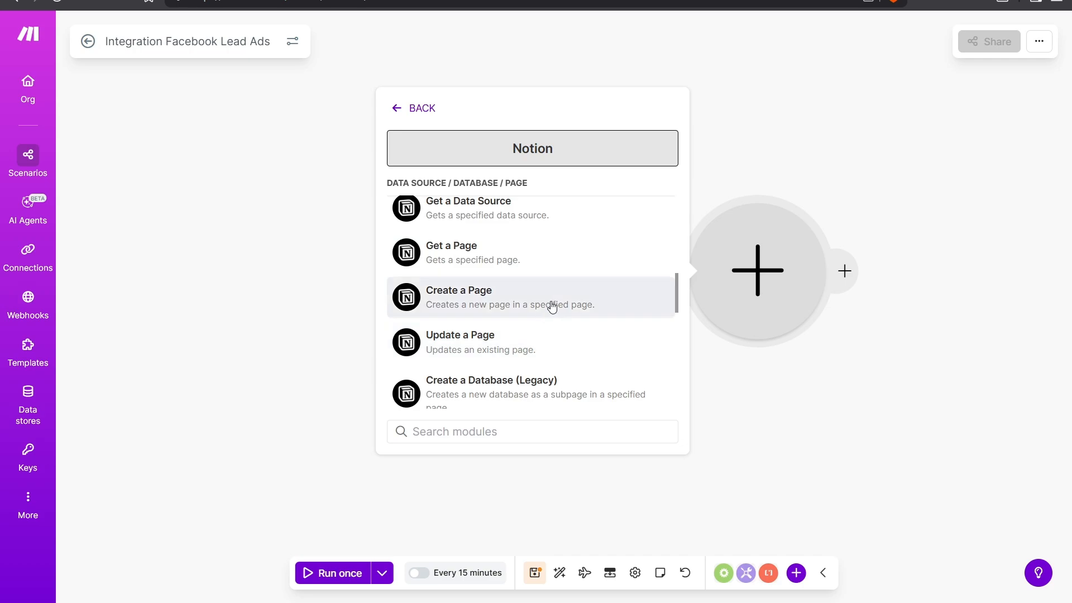
scroll(550, 307, up, 5)
scroll(551, 307, up, 3)
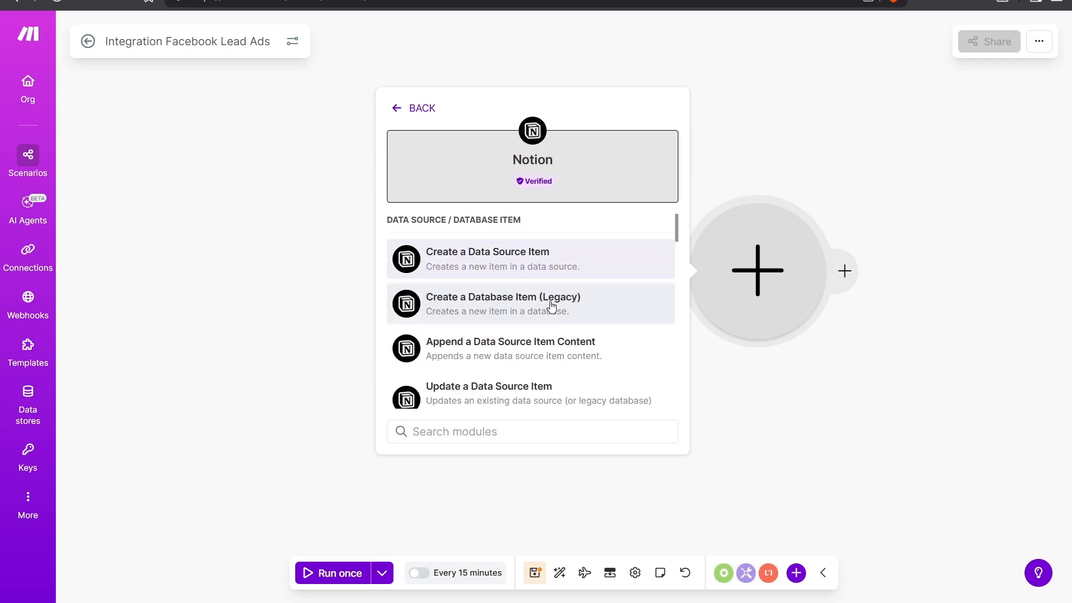
click(475, 317)
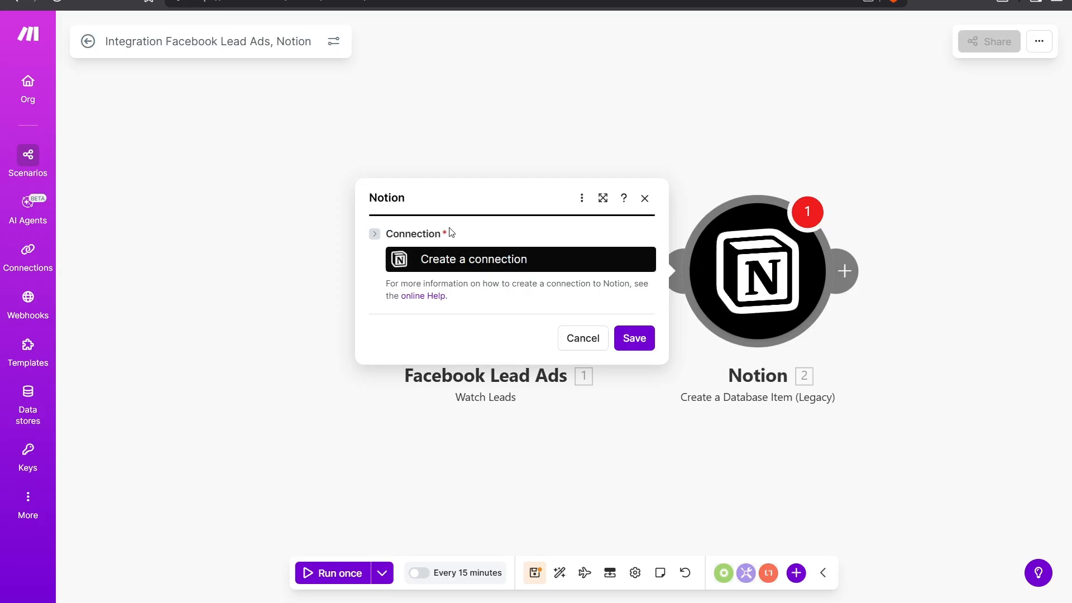
Step: Create a Notion Public connection named Facebook Leads to Notion
click(478, 267)
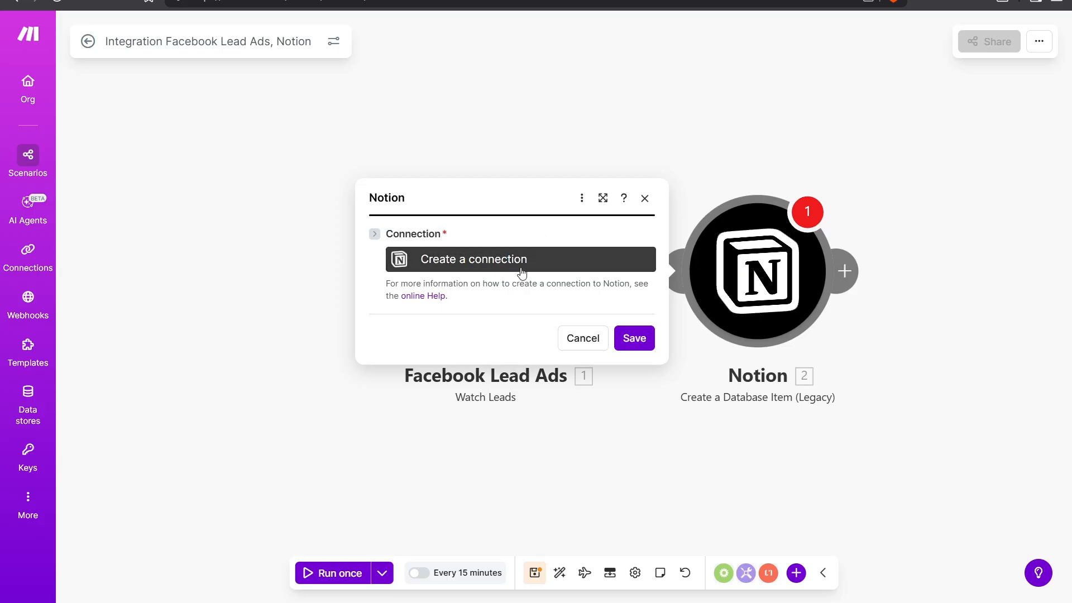
click(475, 261)
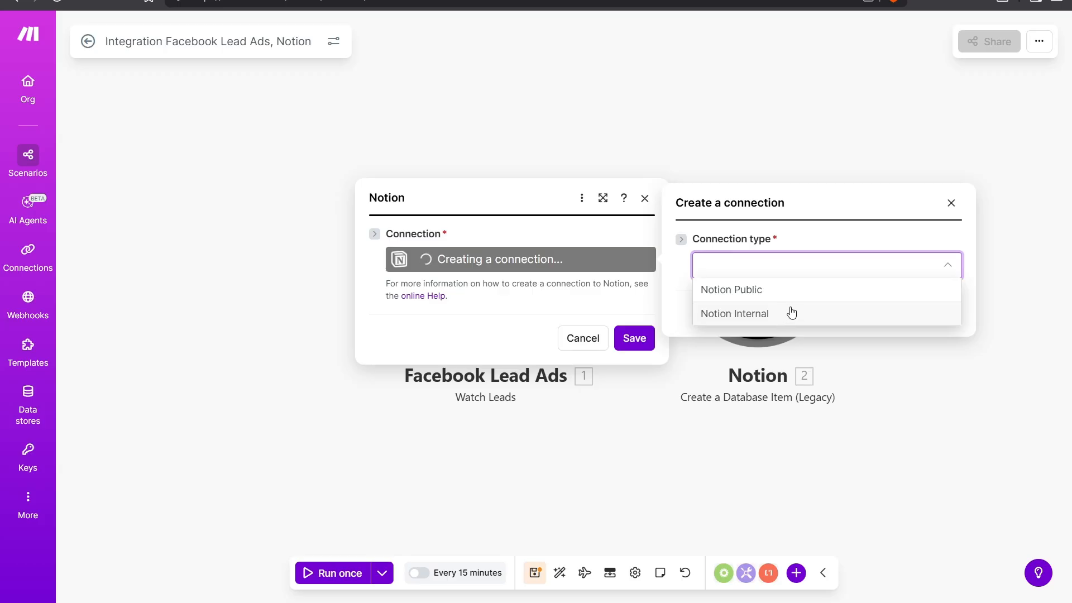
click(781, 290)
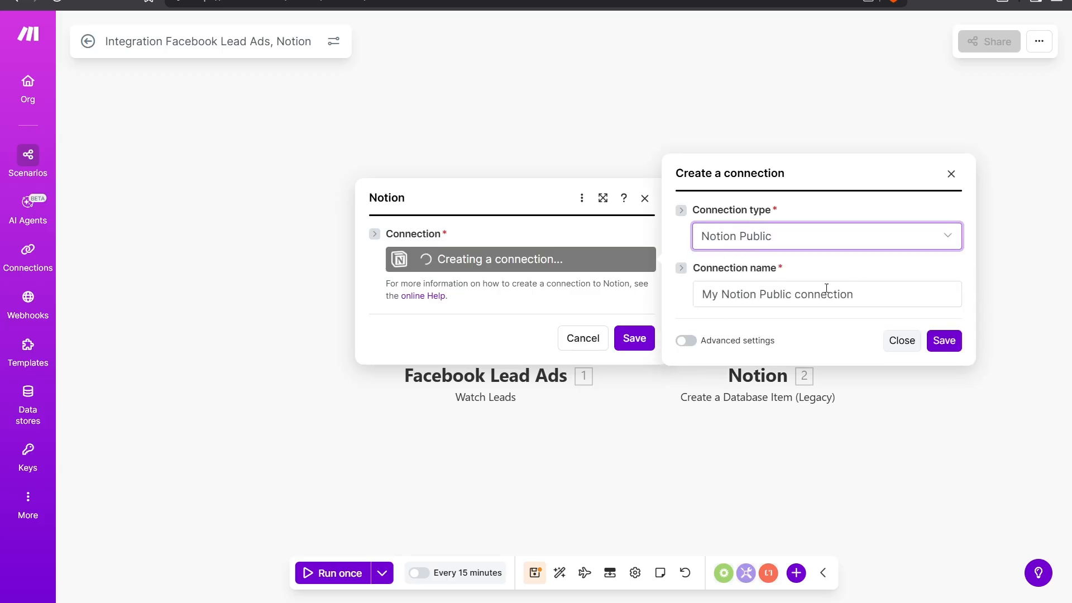
drag(871, 292, 696, 297)
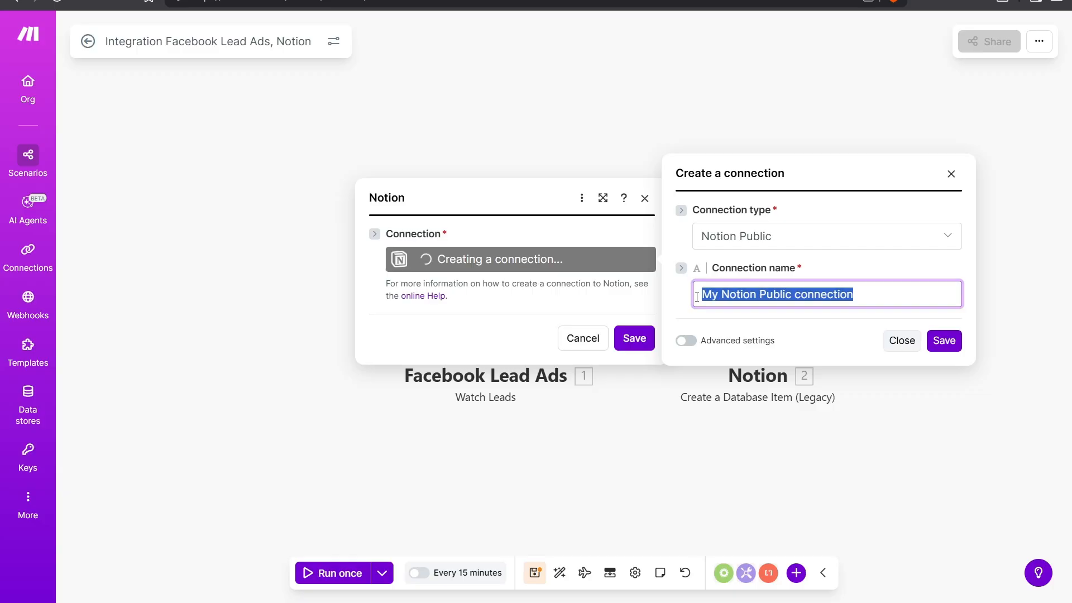
text(Facebook )
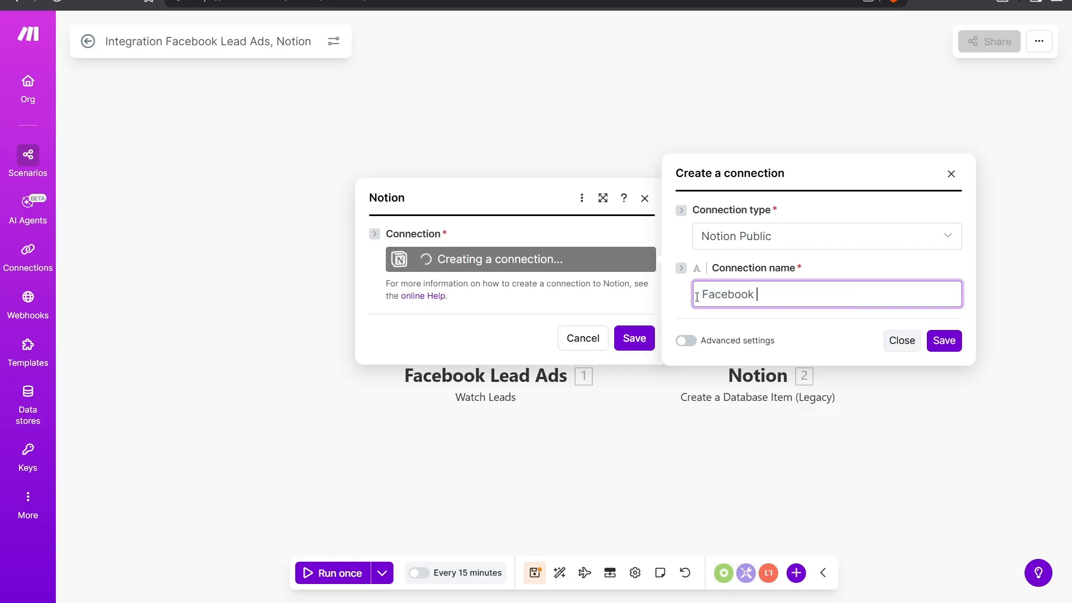
text(Leads to Notion)
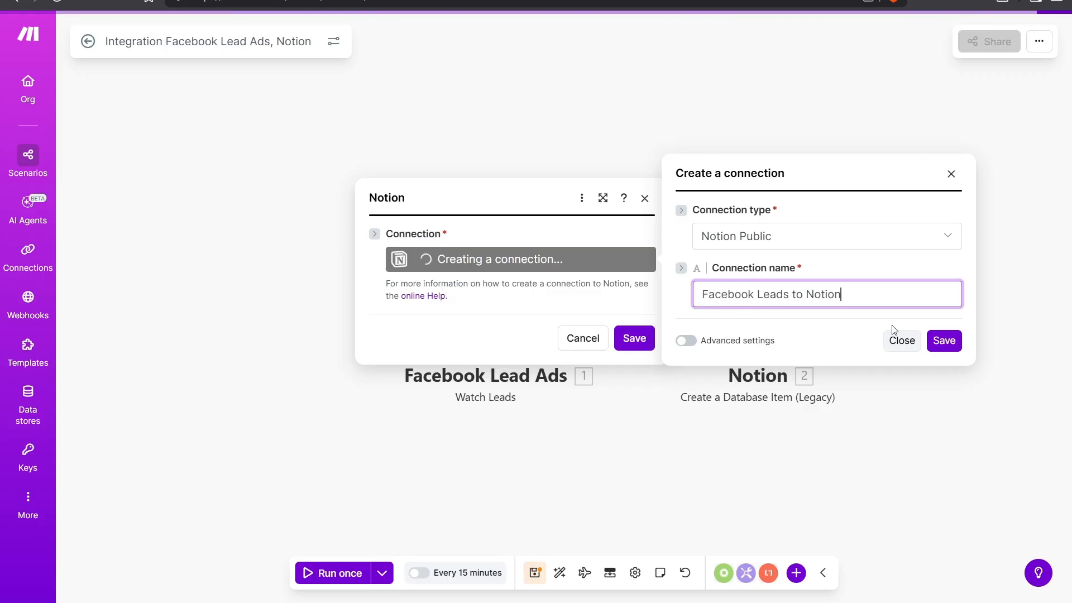
click(936, 342)
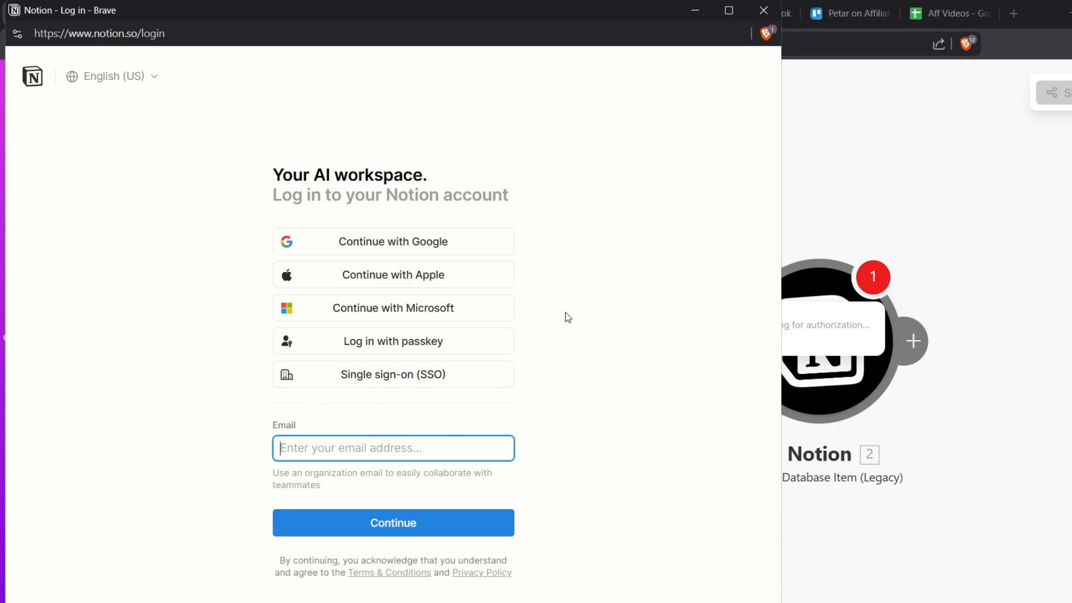
Step: Sign in to Notion with a Microsoft account to authorize the connection
click(424, 314)
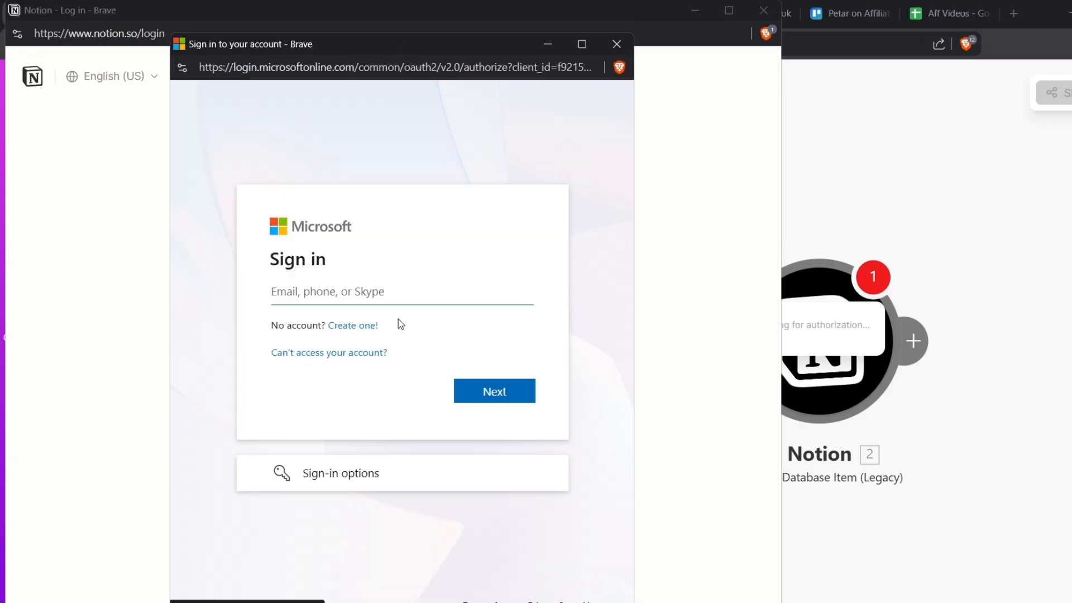
click(395, 295)
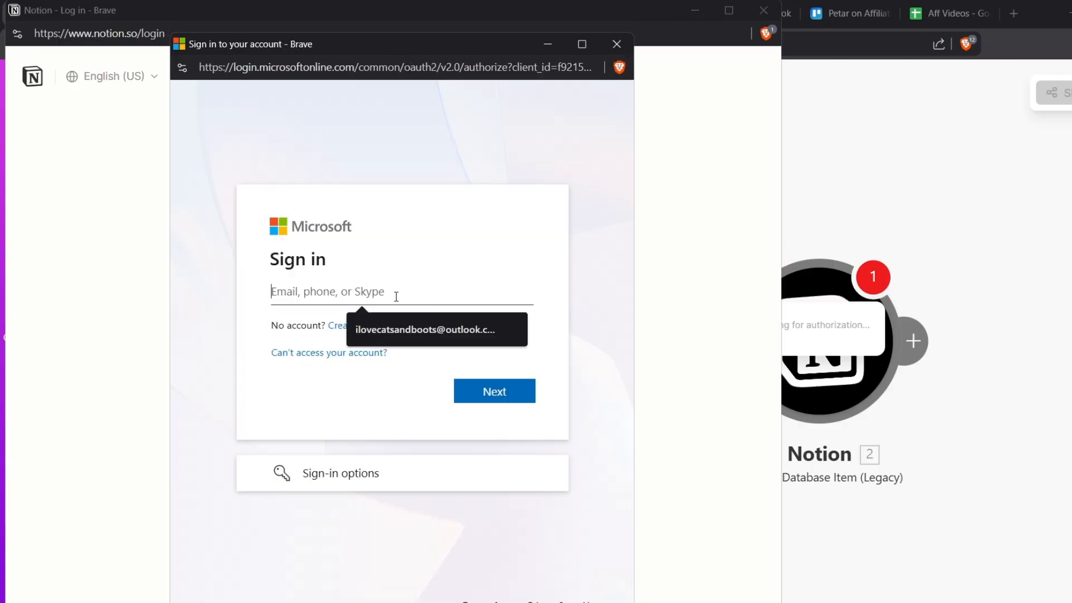
click(403, 331)
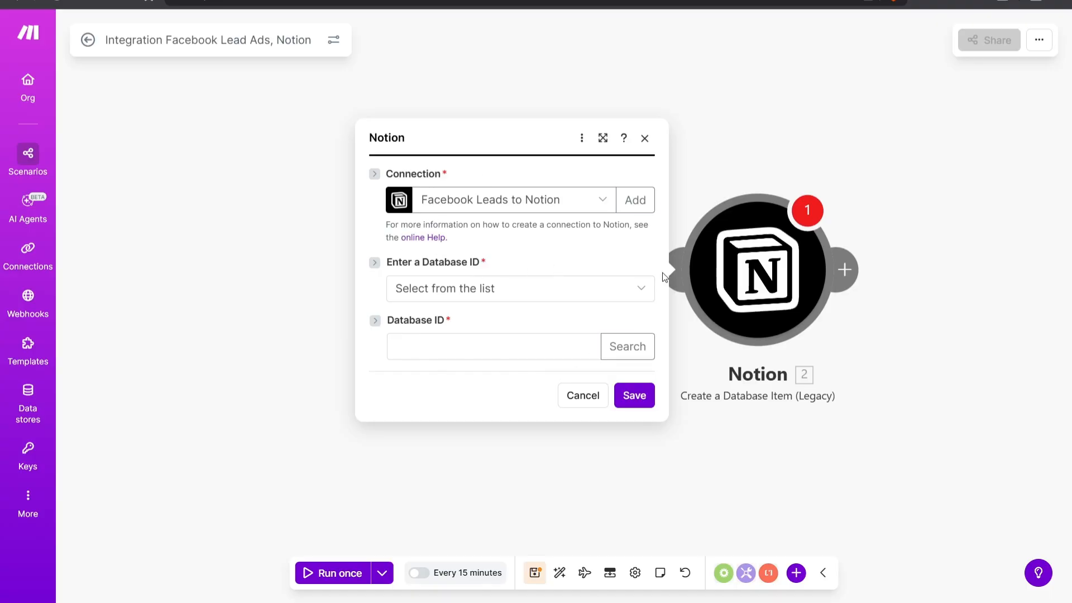
click(603, 202)
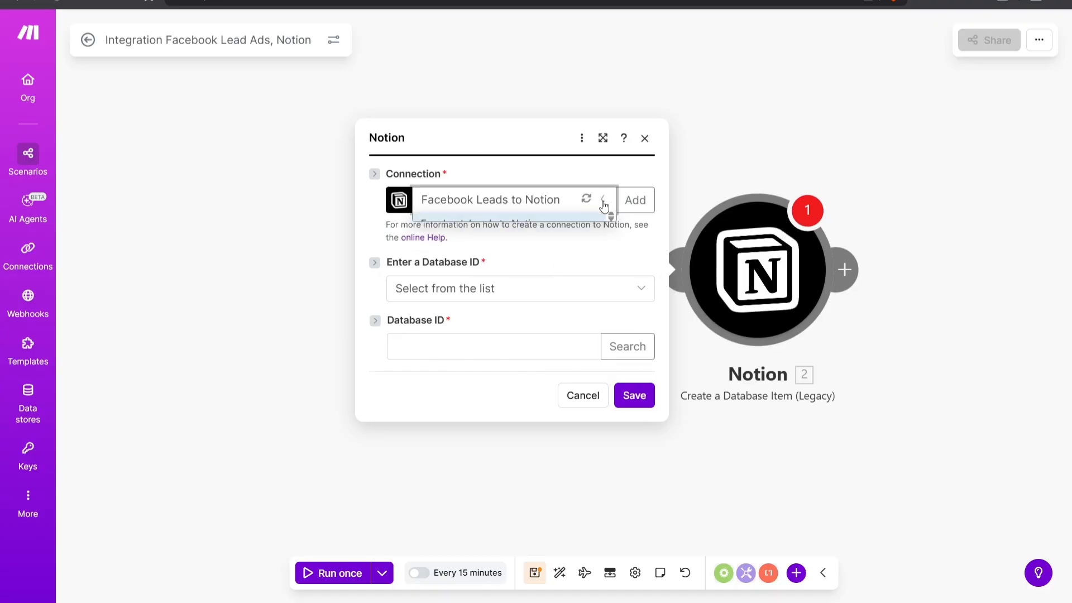
click(604, 204)
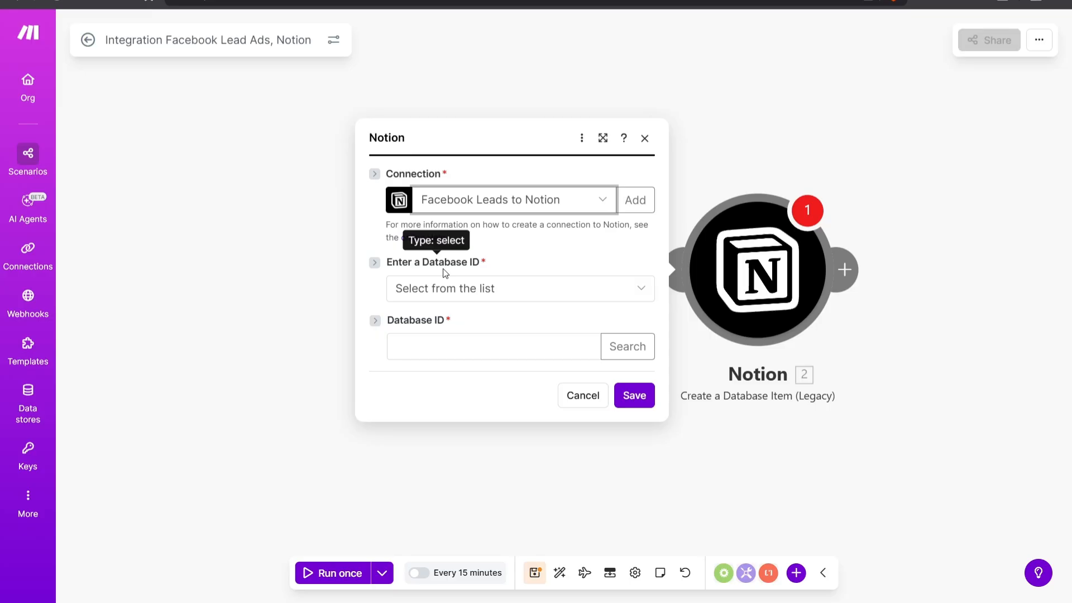
click(641, 288)
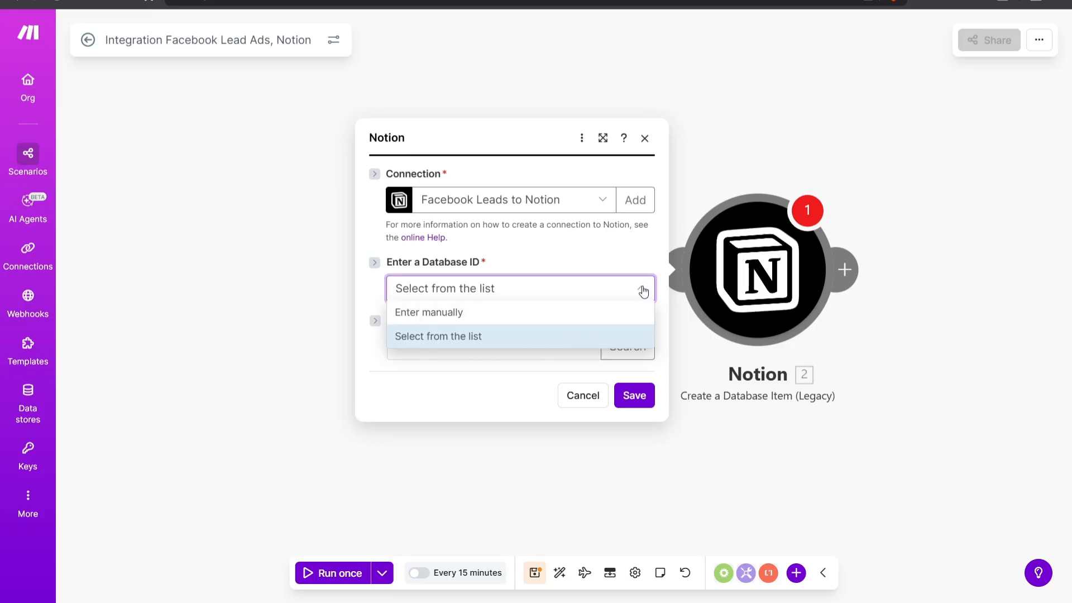
click(454, 314)
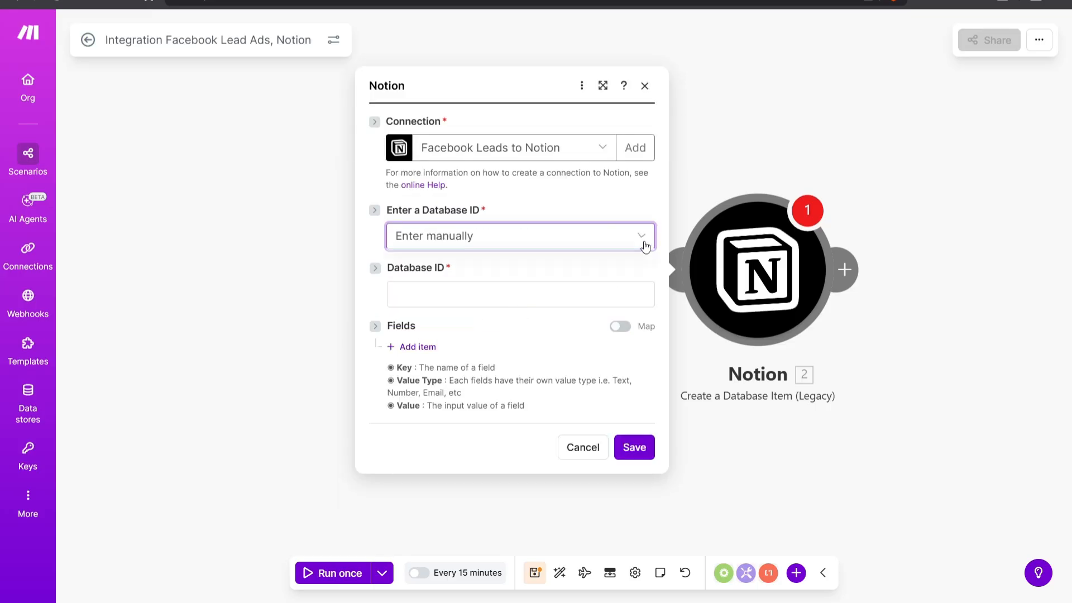
click(645, 246)
click(467, 289)
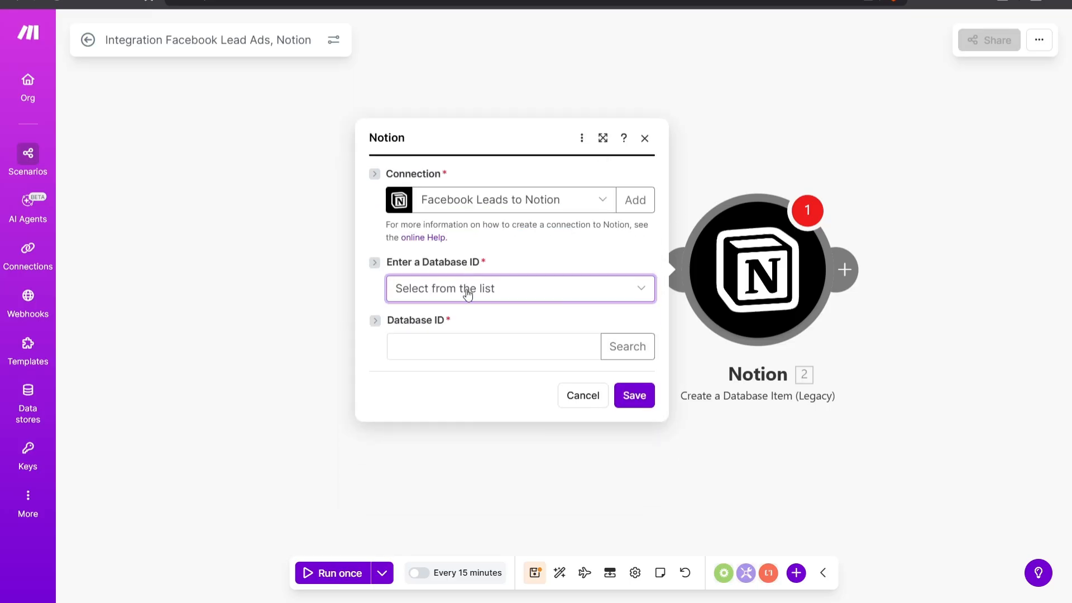
Step: Map the lead's Email, Full name and Phone number field data into the Database ID field and save the Notion module
click(454, 344)
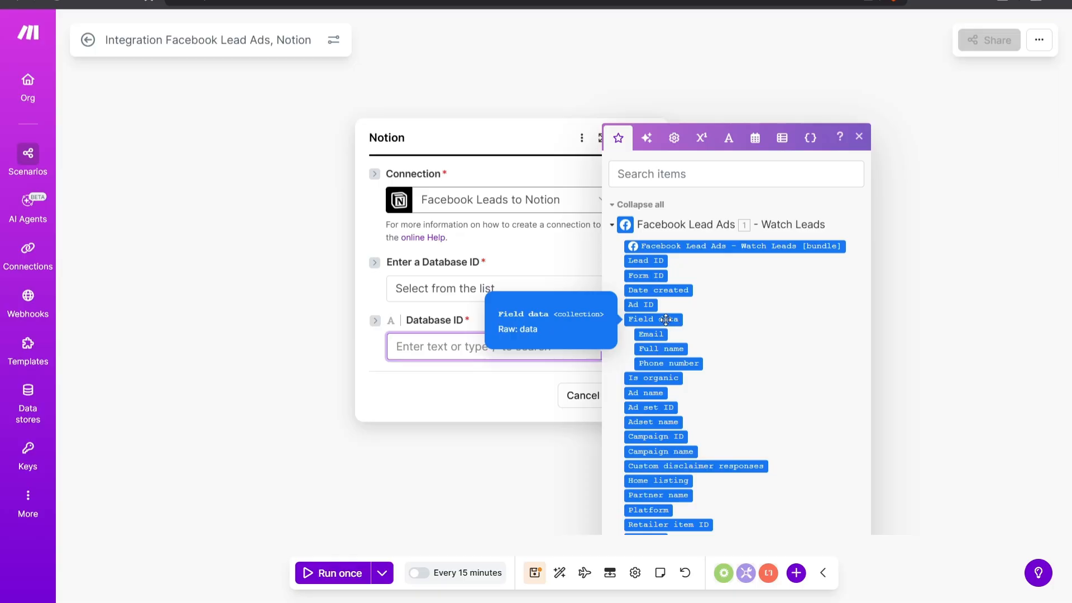
drag(671, 320, 501, 347)
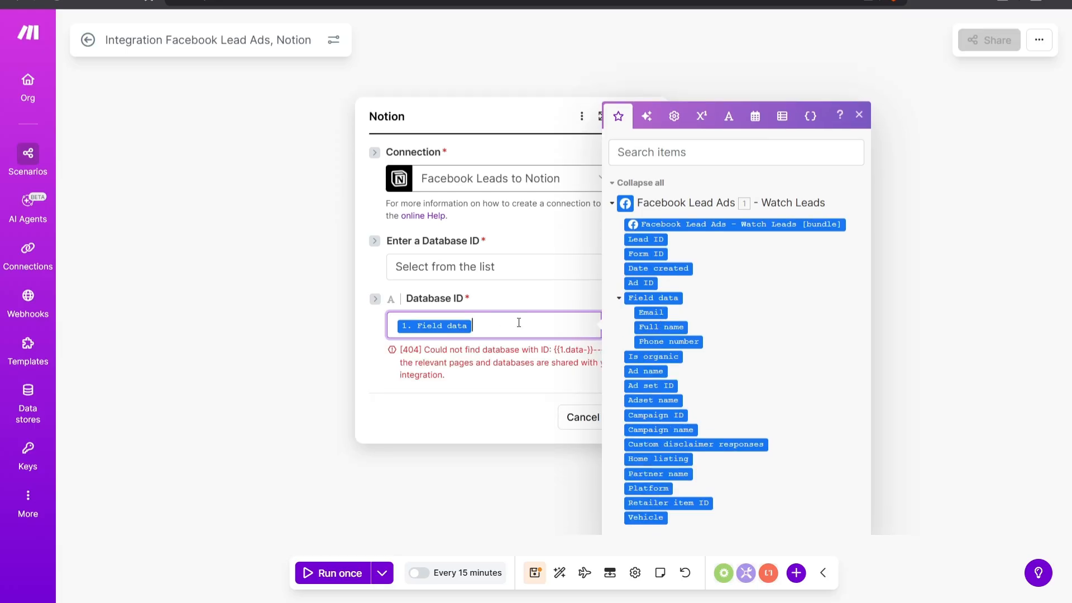
key(BackSpace)
drag(651, 313, 507, 330)
click(664, 328)
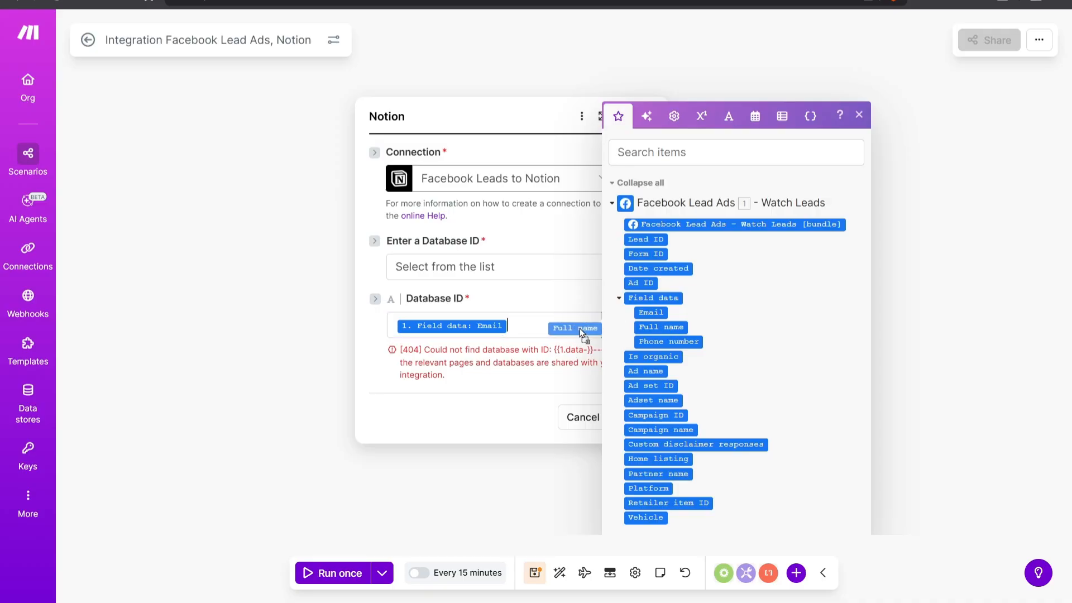
click(675, 350)
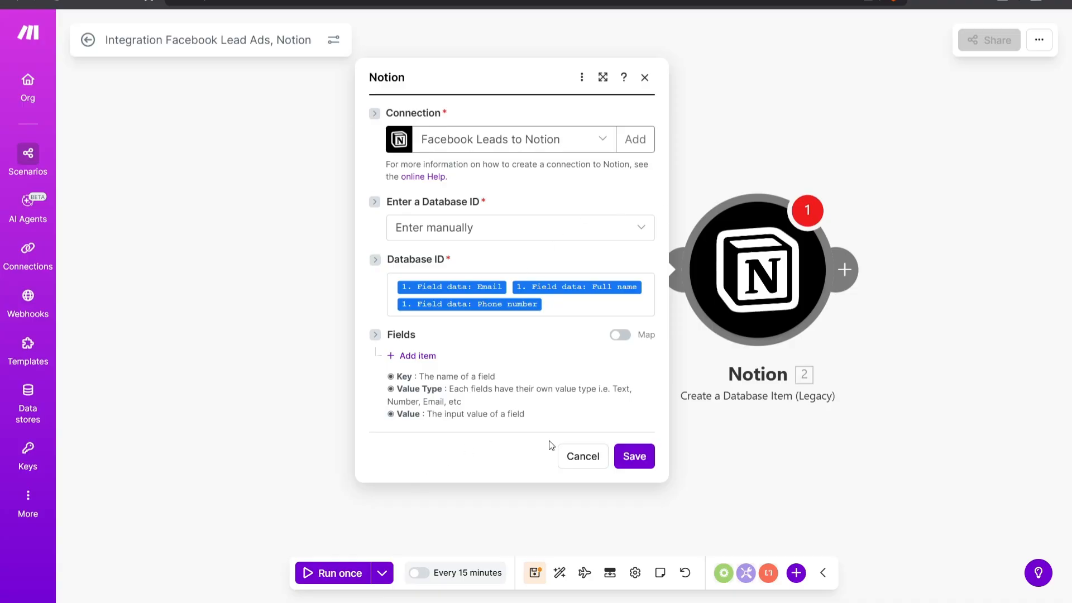
click(645, 455)
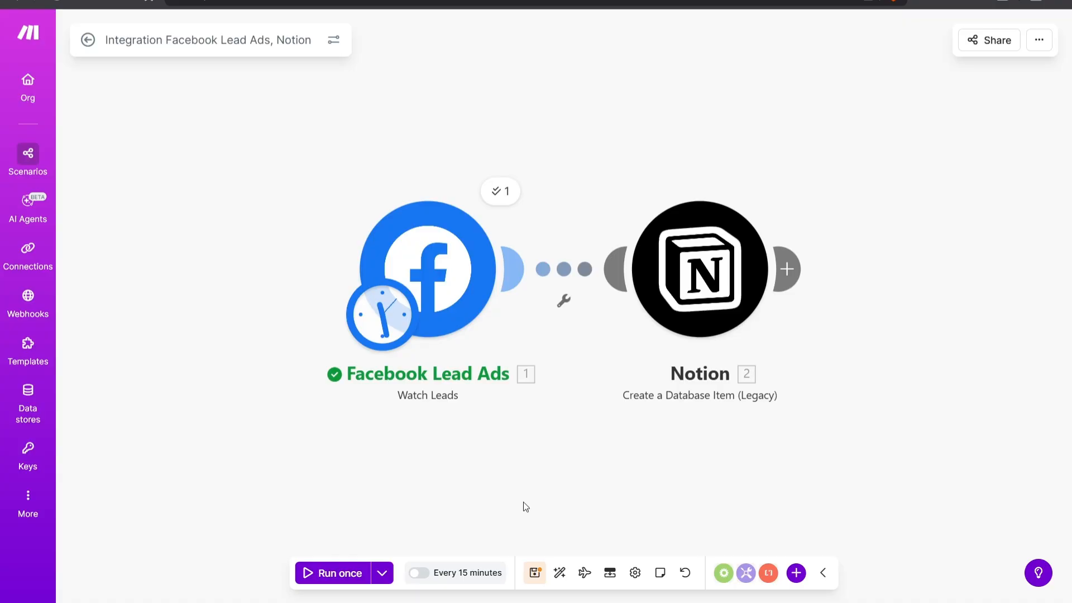
drag(537, 497, 557, 498)
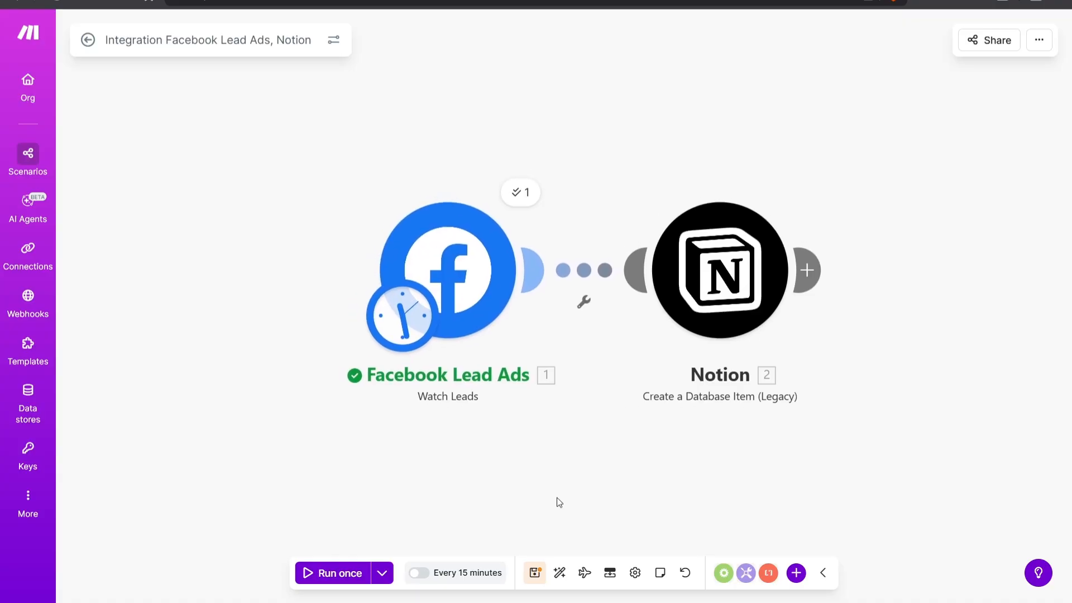